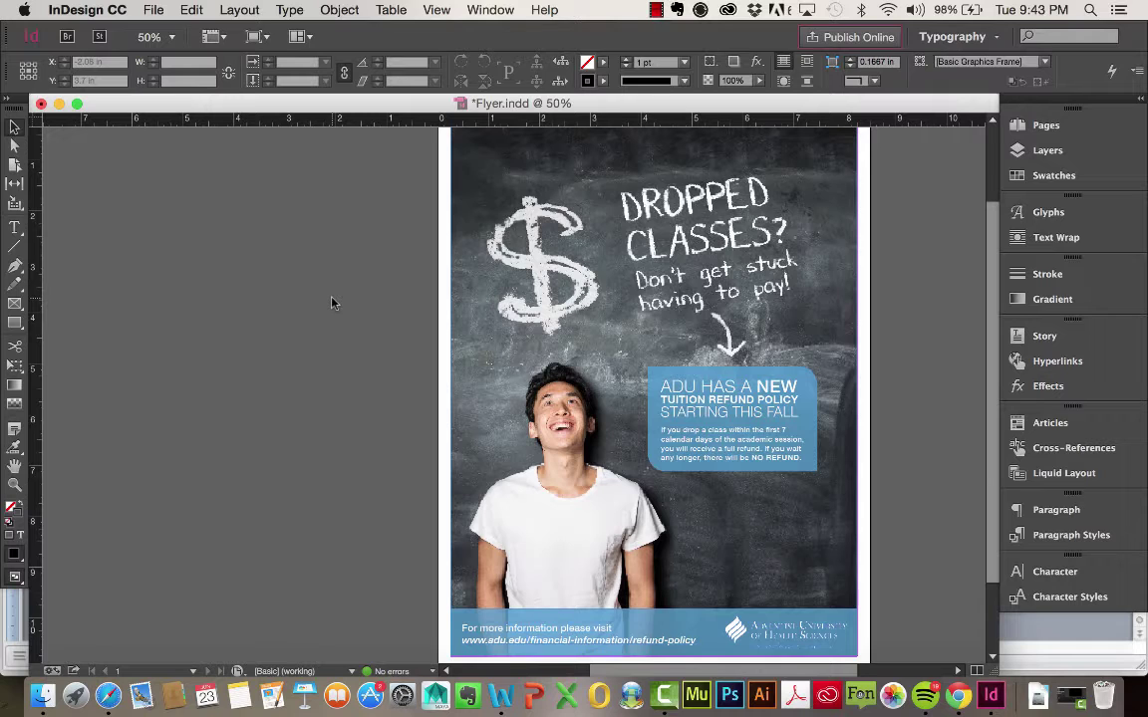
Step: Confirm the Letter 8.5 × 11 in size in Document Setup without changes, then select the Page tool
left_click(154, 10)
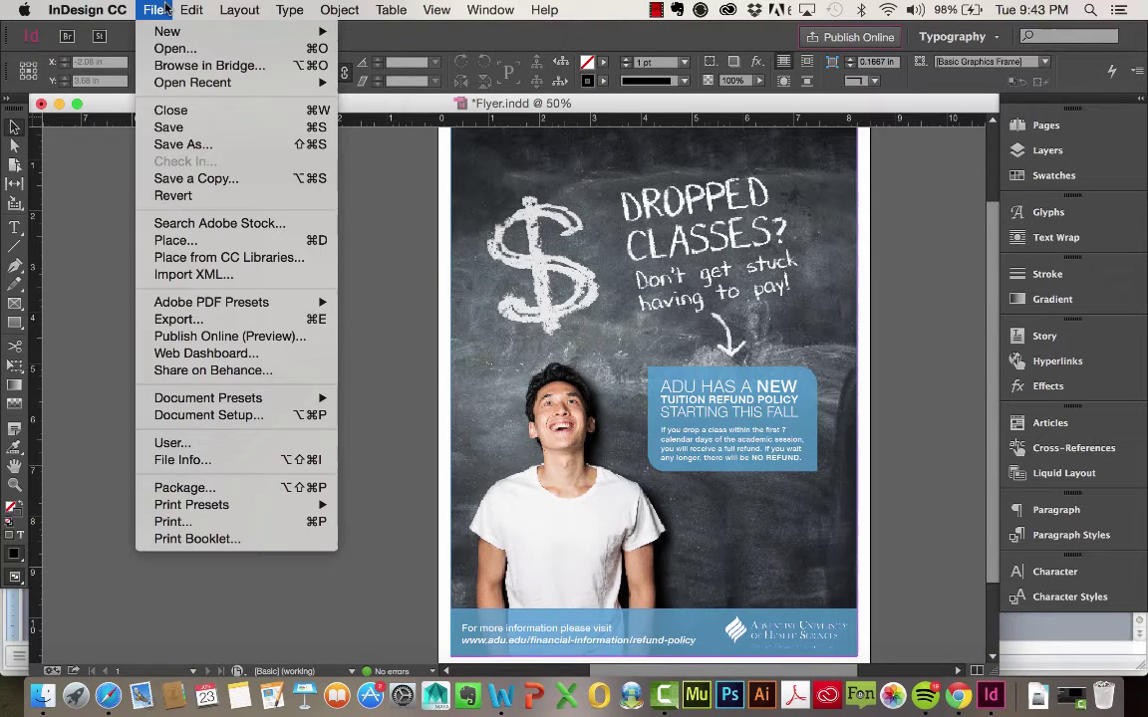
left_click(229, 416)
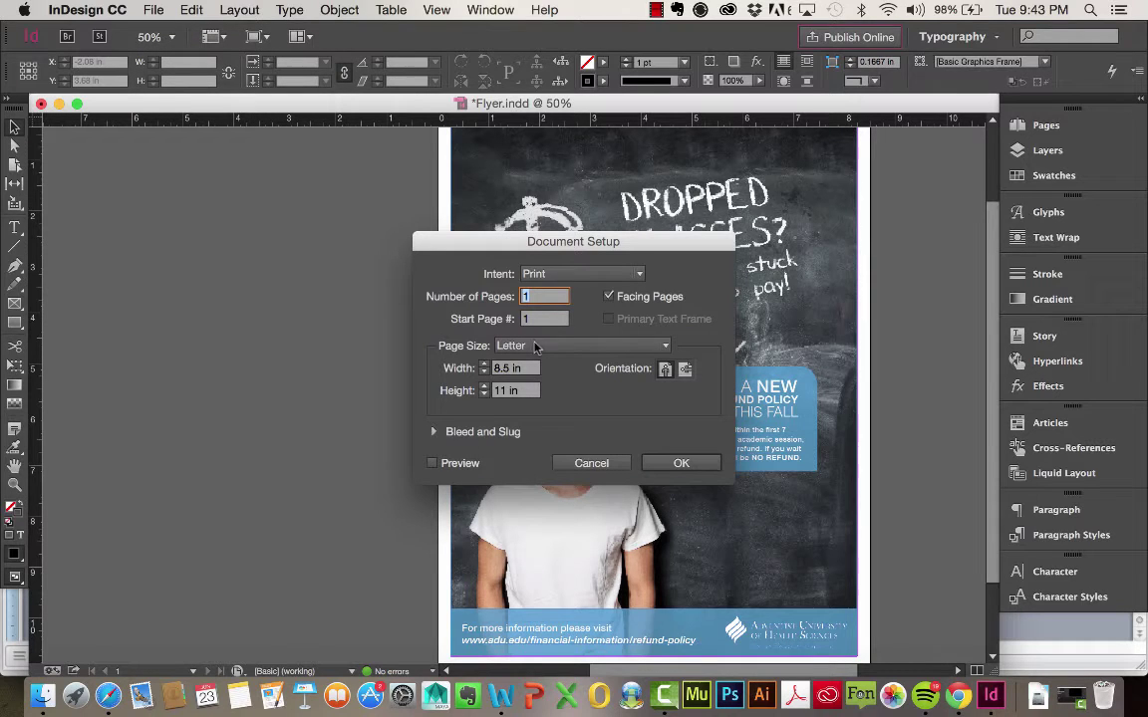
left_click(591, 463)
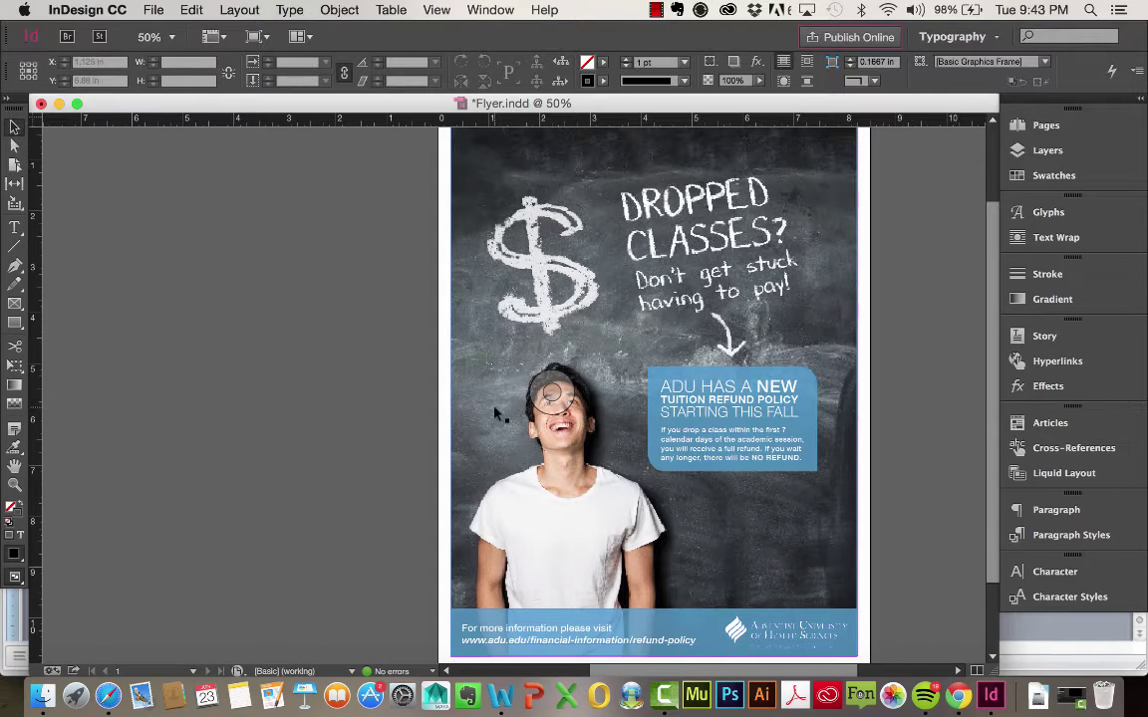
key("shift+p")
left_click(17, 165)
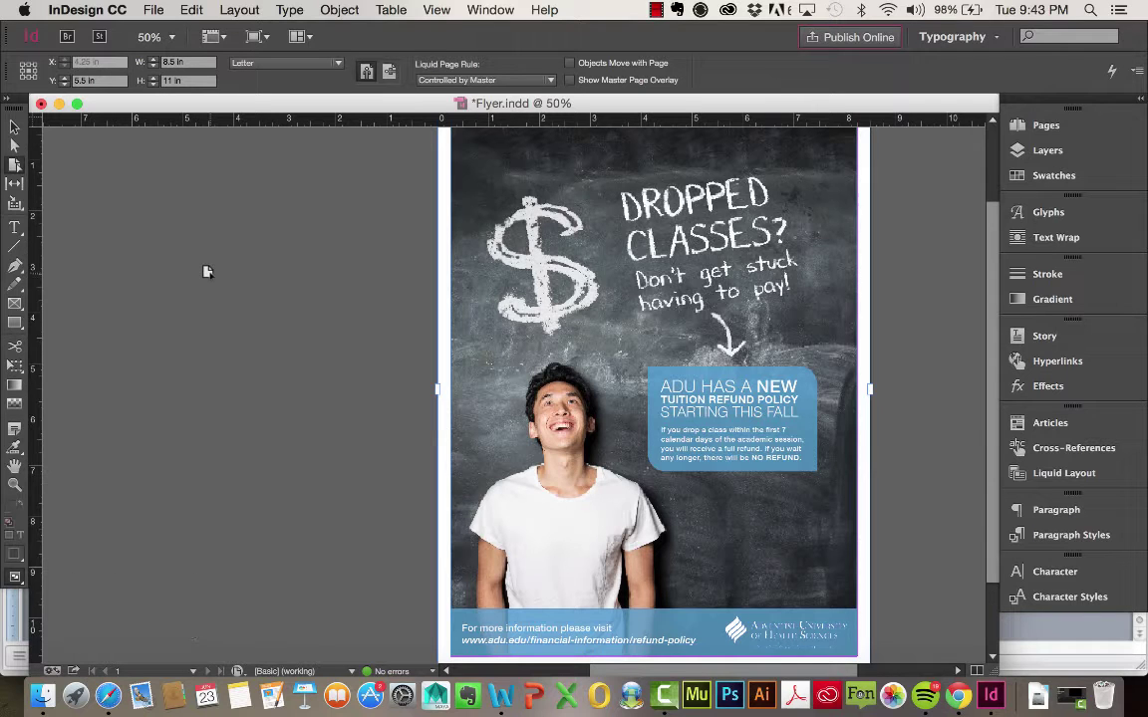
left_click(256, 71)
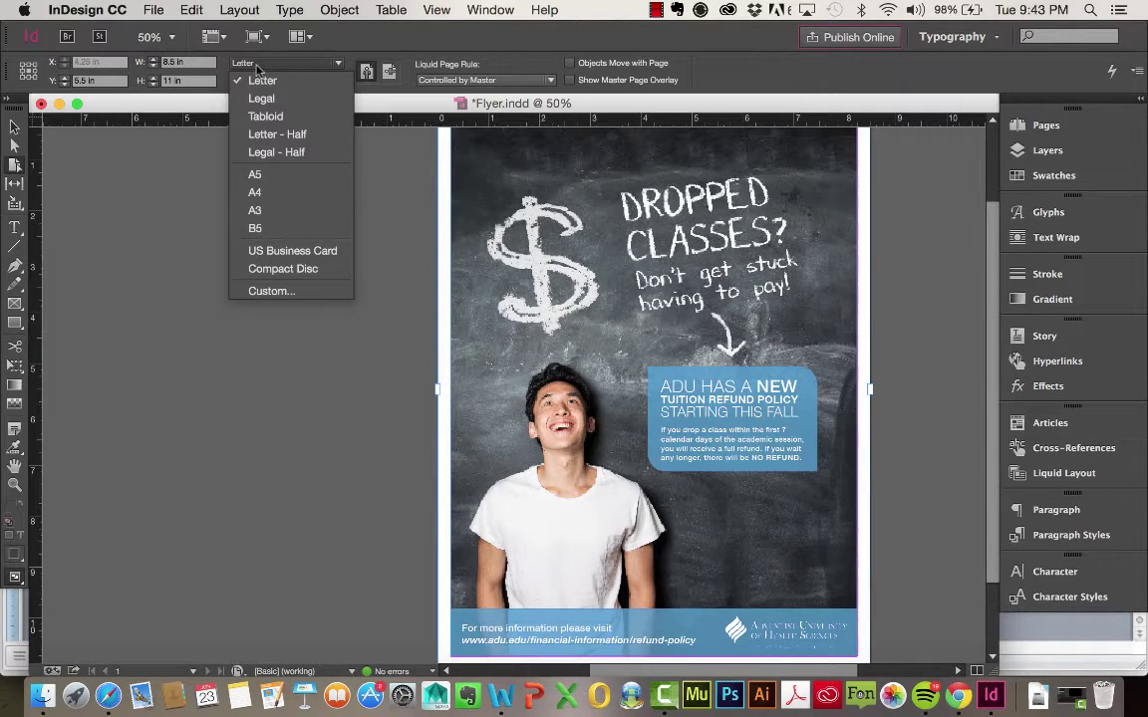
left_click(251, 67)
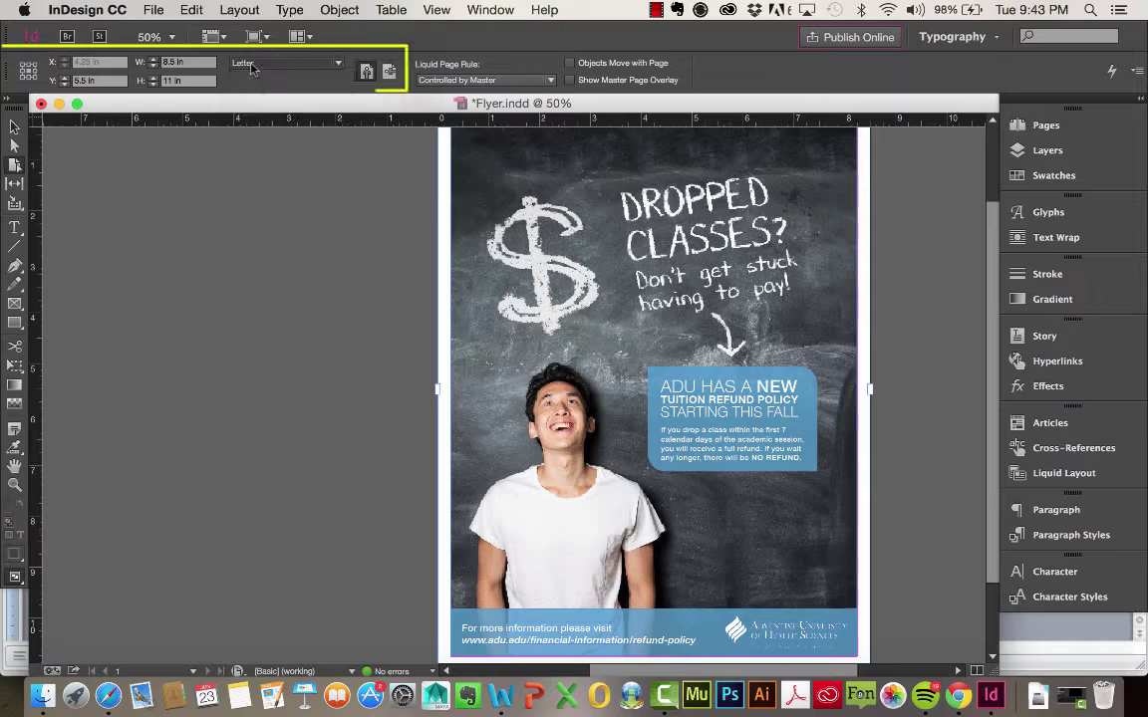
left_click(152, 68)
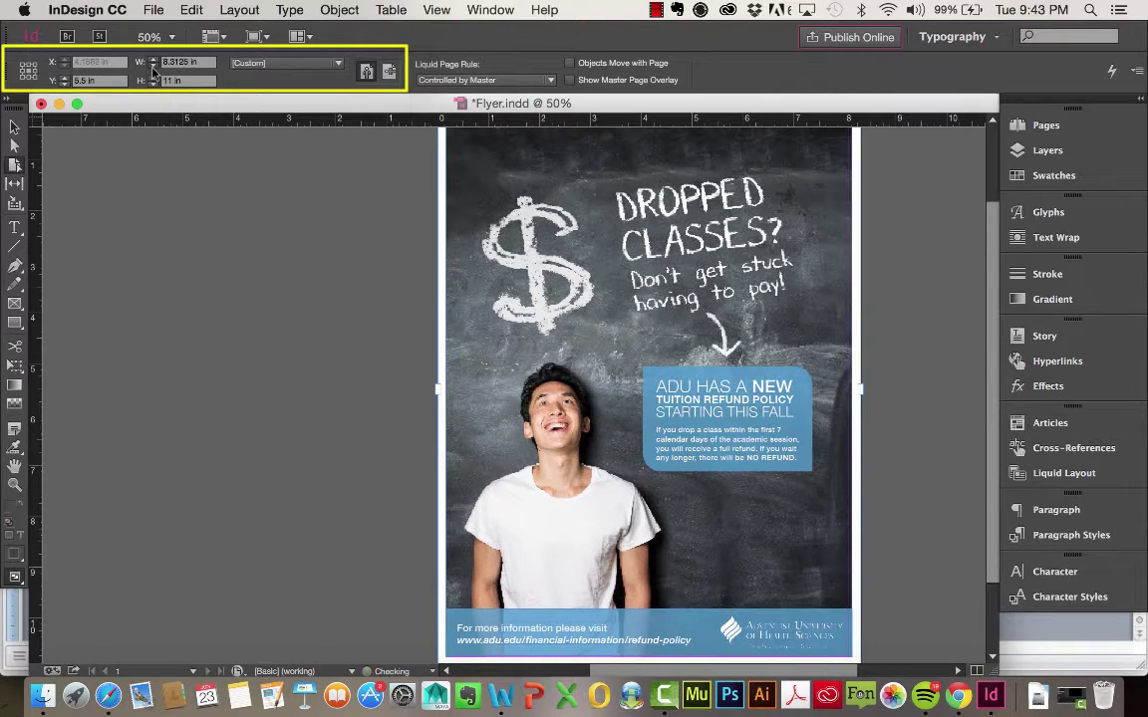
left_click(153, 68)
left_click(152, 58)
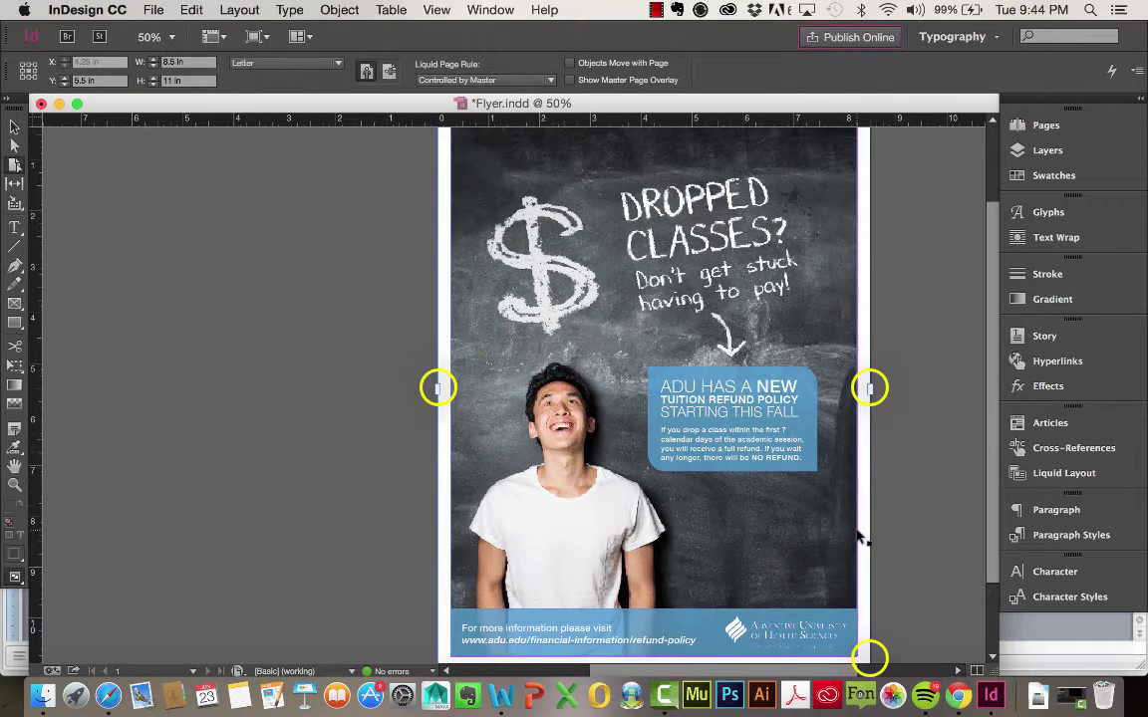
scroll(861, 563, "down", 2)
left_click_drag(866, 643, 661, 503)
key("super+z")
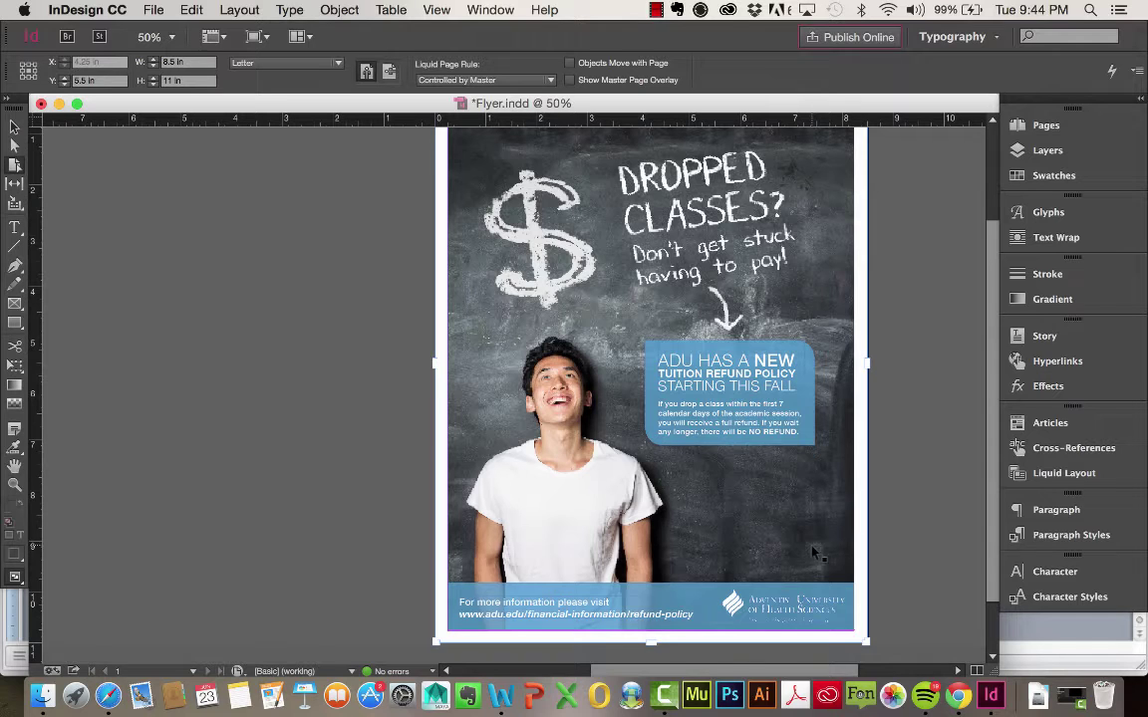
left_click_drag(866, 641, 692, 487)
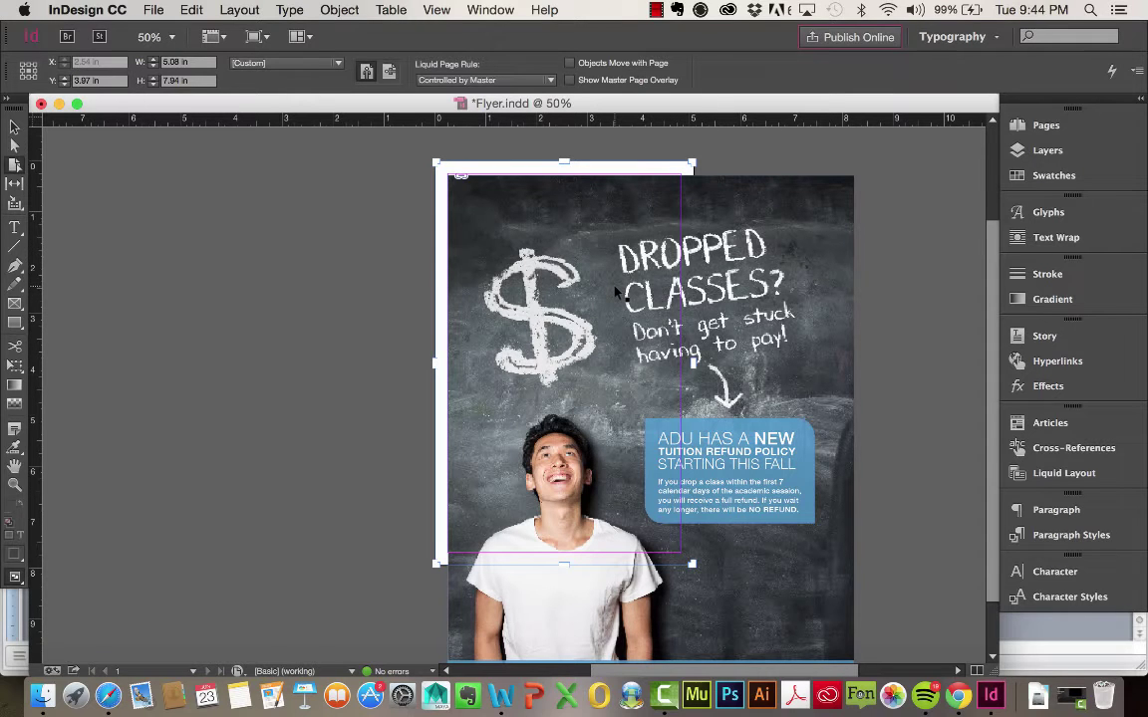
key("super+z")
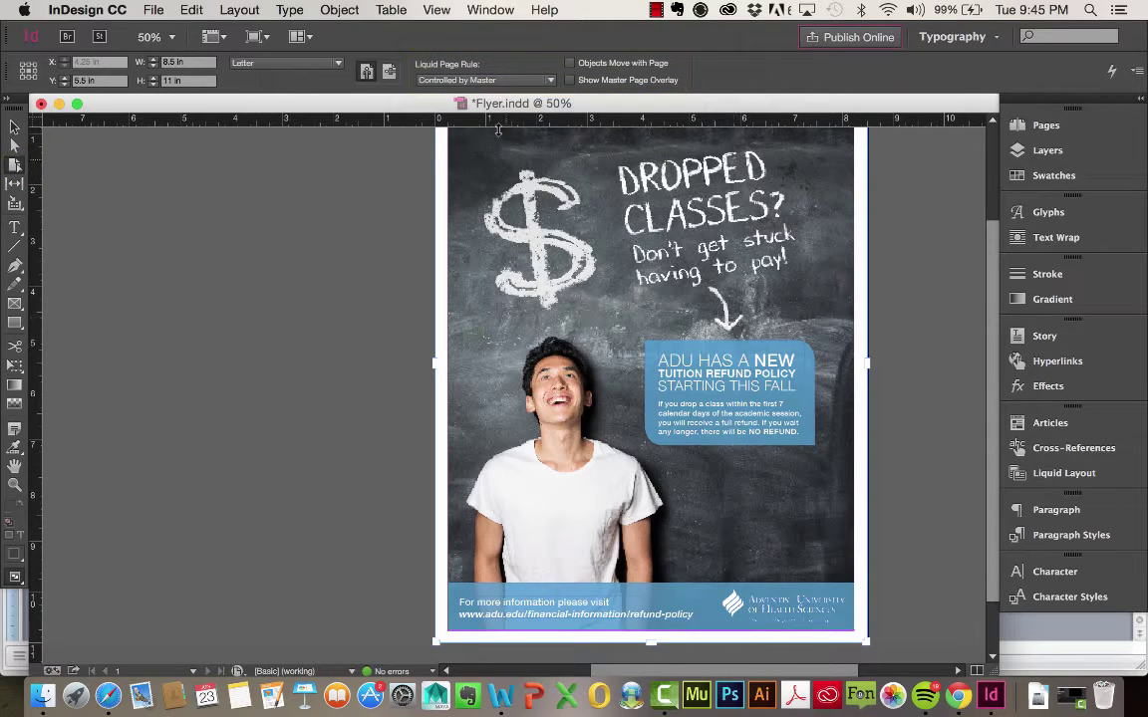
Step: Open the Liquid Layout panel from Window > Interactive
left_click(483, 11)
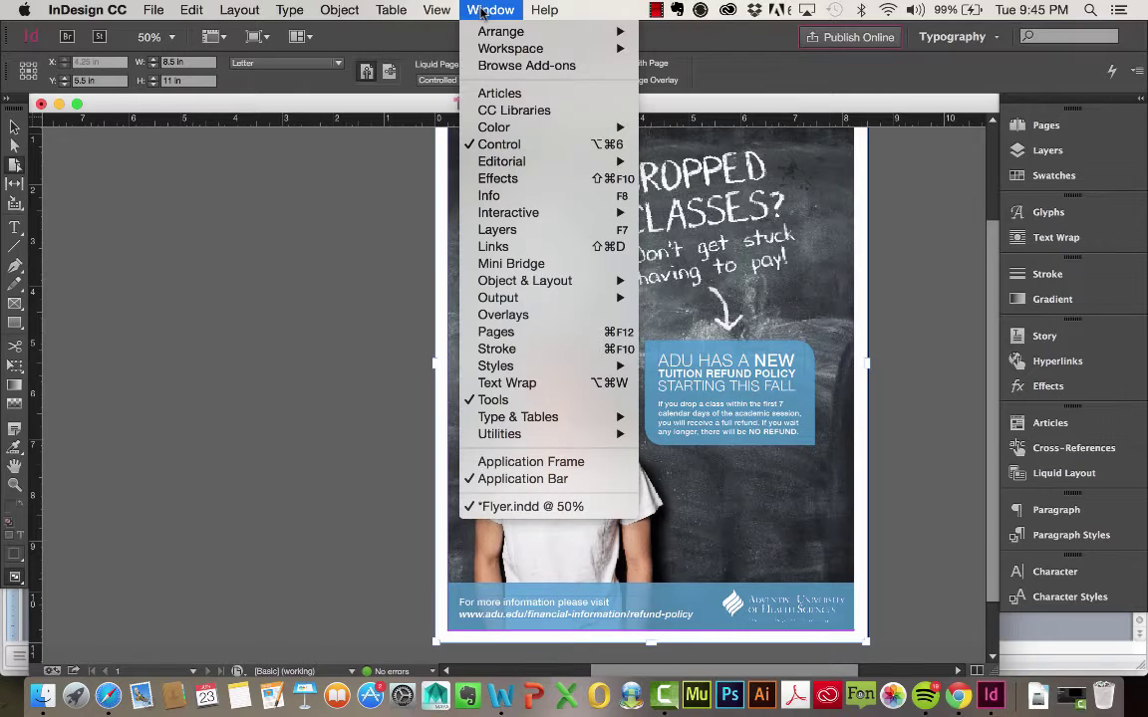
mouse_move(508, 212)
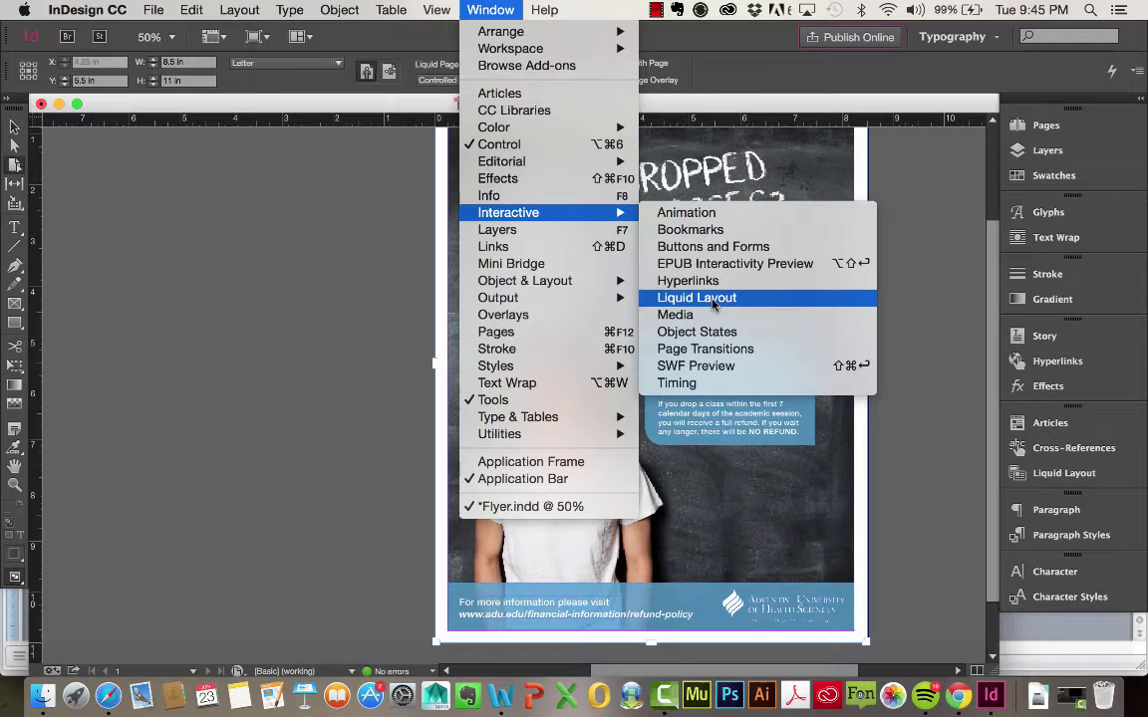
left_click(698, 297)
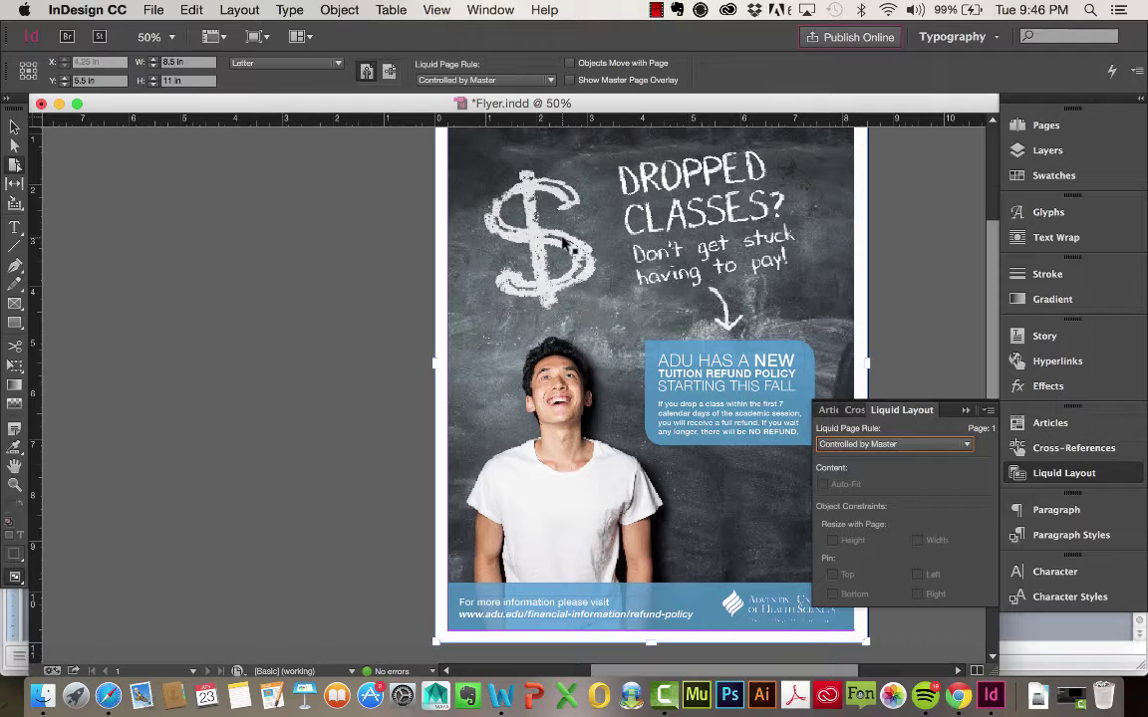
Step: Cancel the Layout Adjustment dialog from the Liquid Layout panel menu, leaving it off, and collapse the panel
left_click(987, 411)
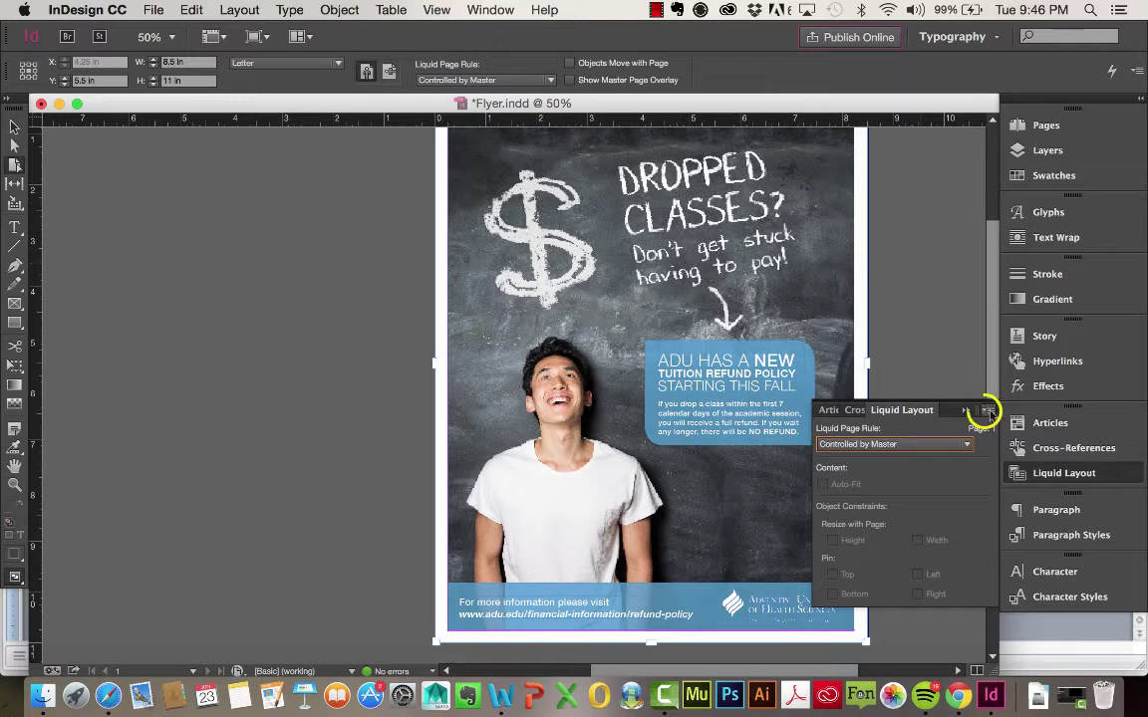
left_click(938, 423)
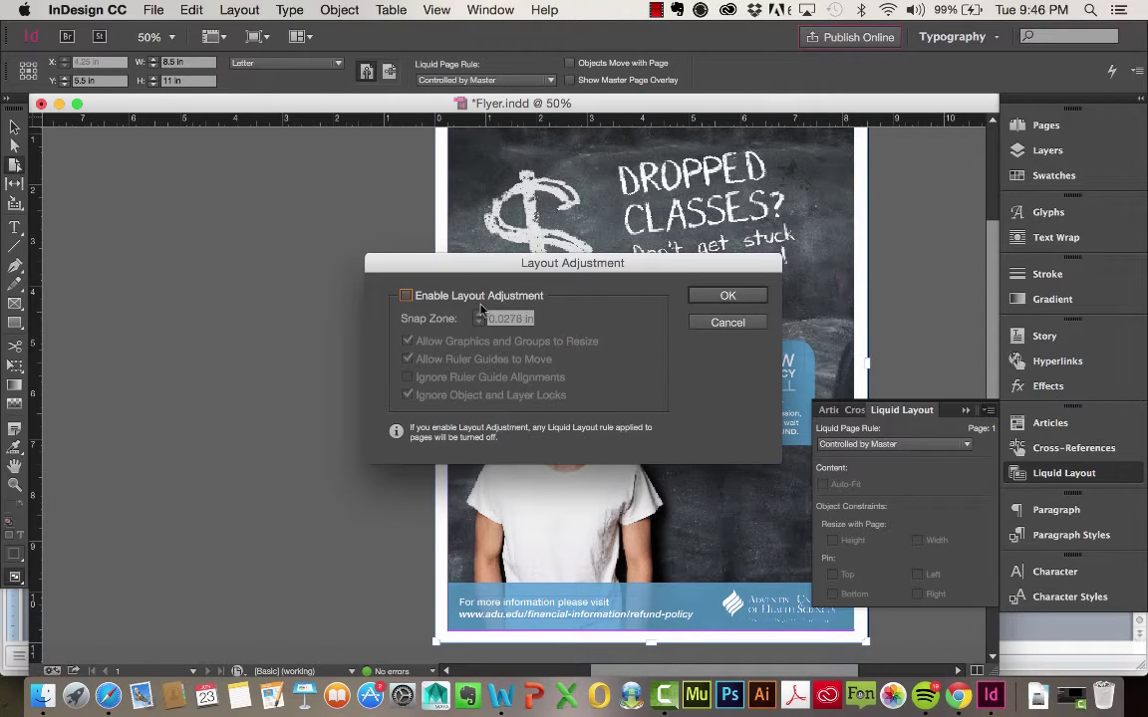
left_click(729, 323)
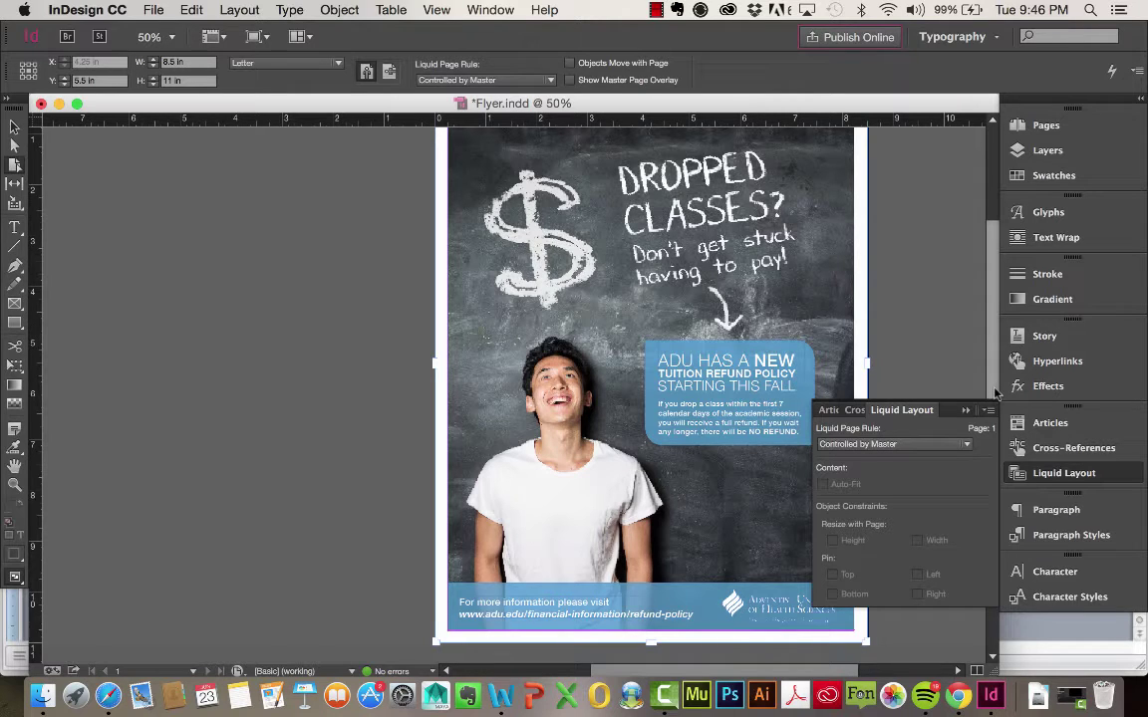
left_click(966, 410)
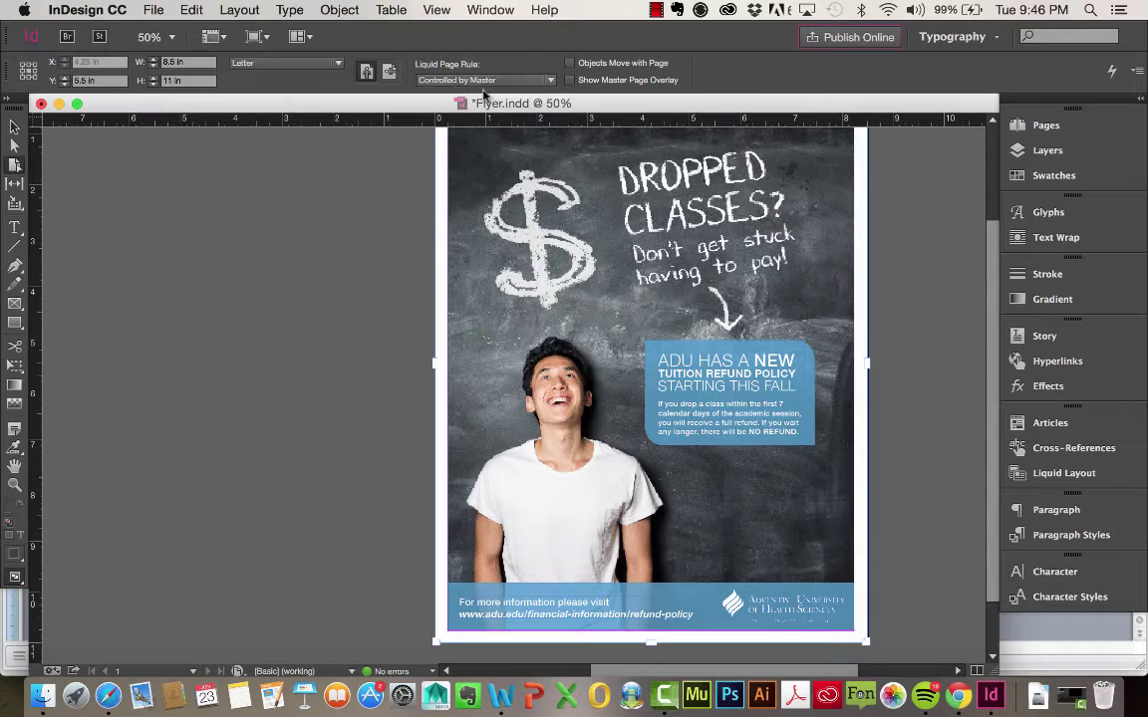
Step: Show the Pages panel, trial-shrink the page corner, view A-Master, then return to page 1
left_click(1036, 126)
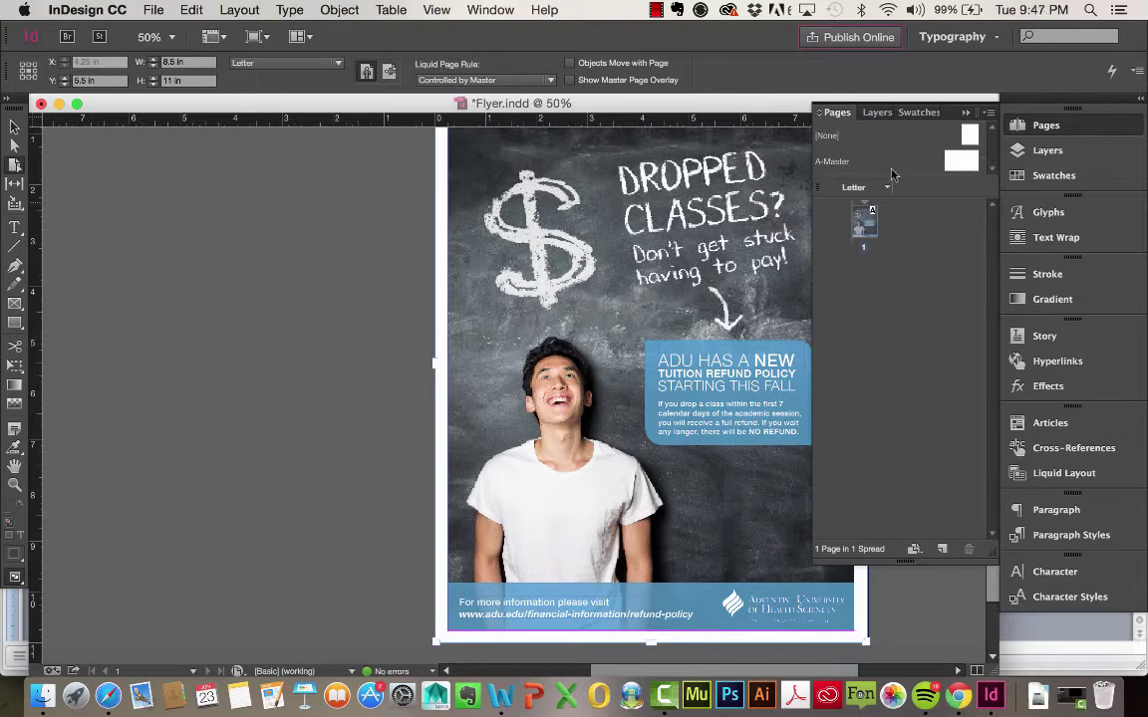
scroll(860, 623, "down", 1)
key("v")
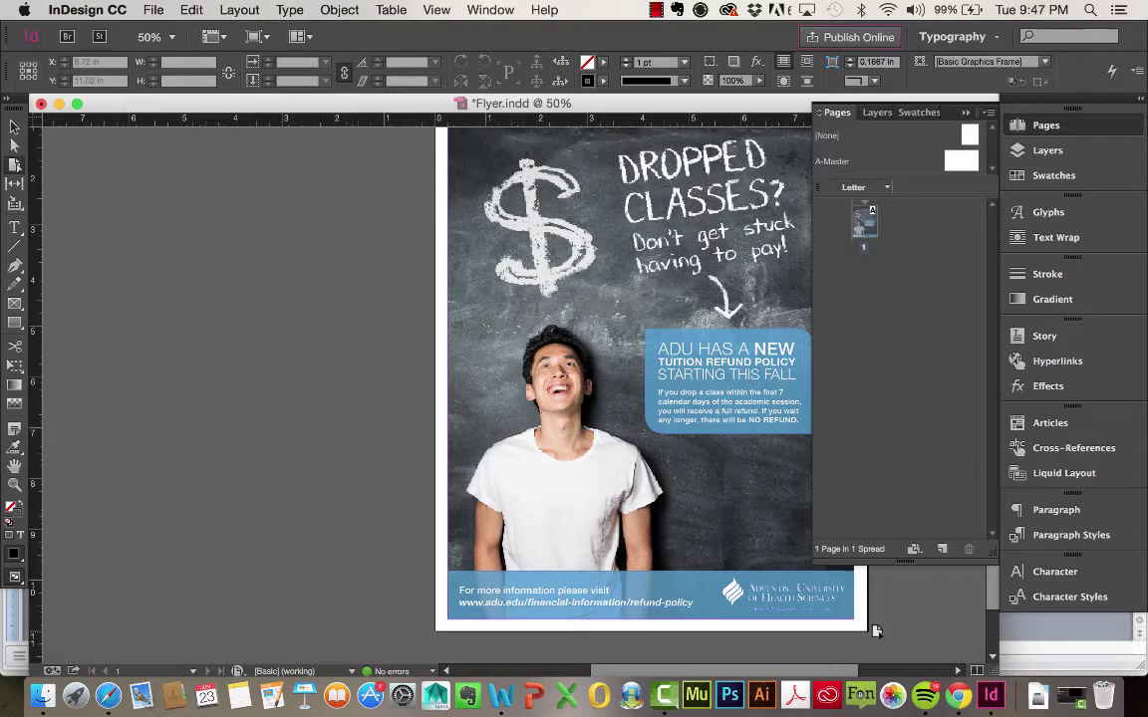
left_click(853, 624)
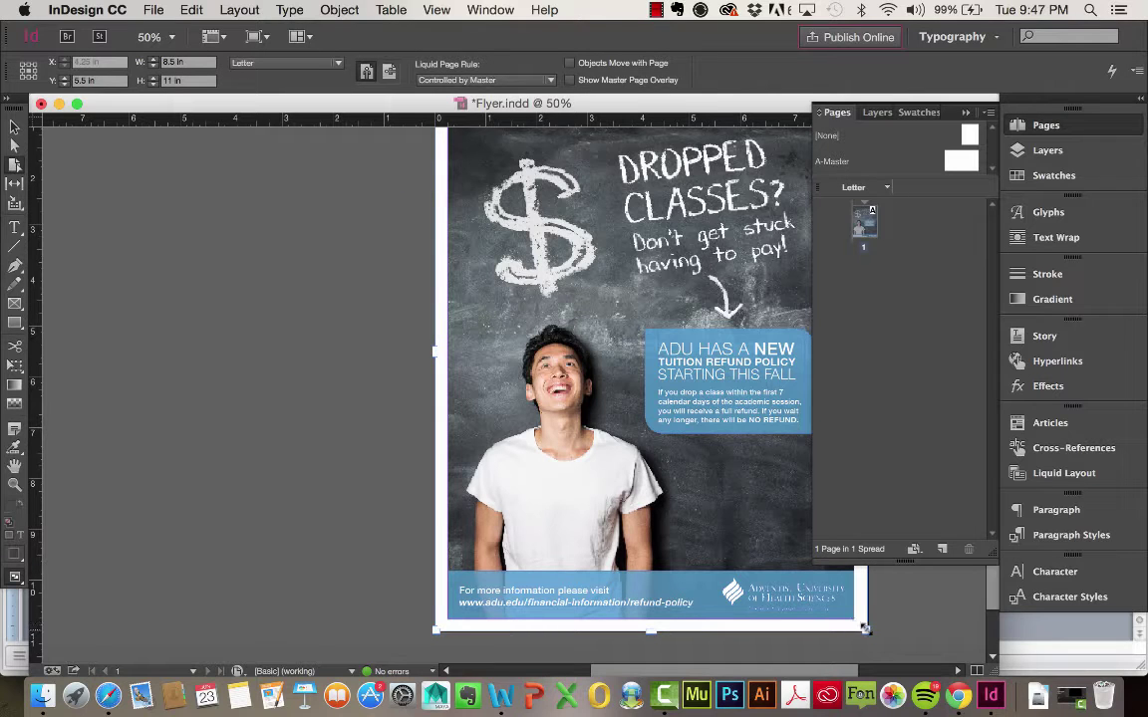
left_click_drag(862, 626, 772, 551)
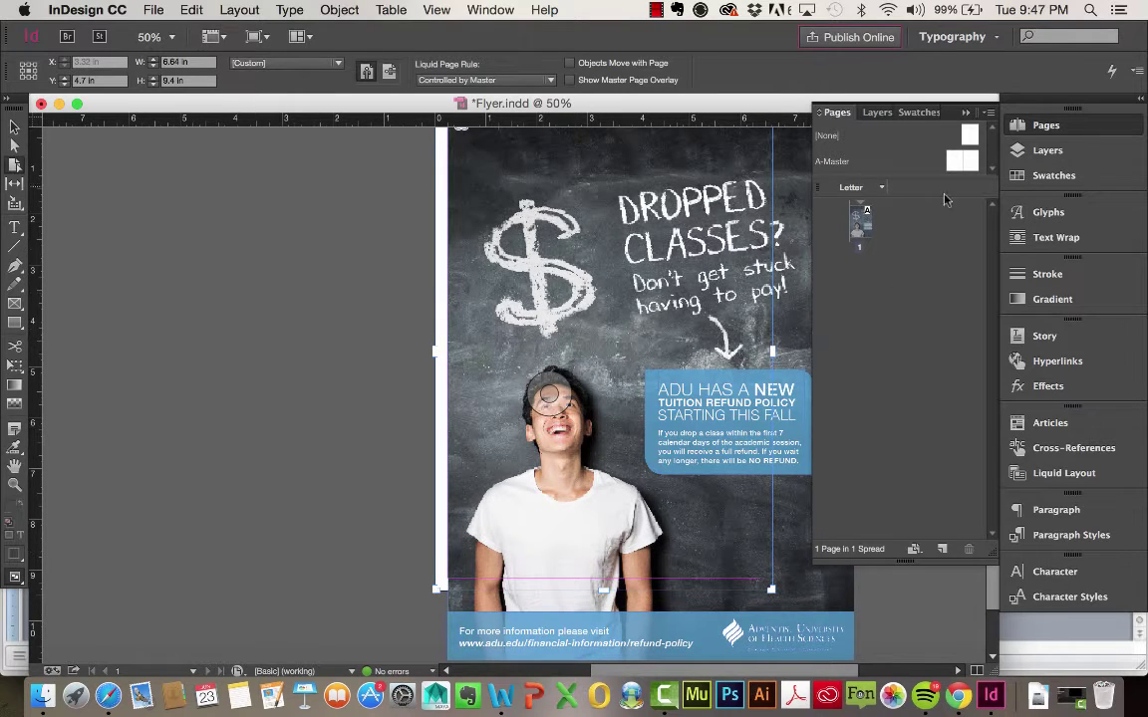
double_click(971, 165)
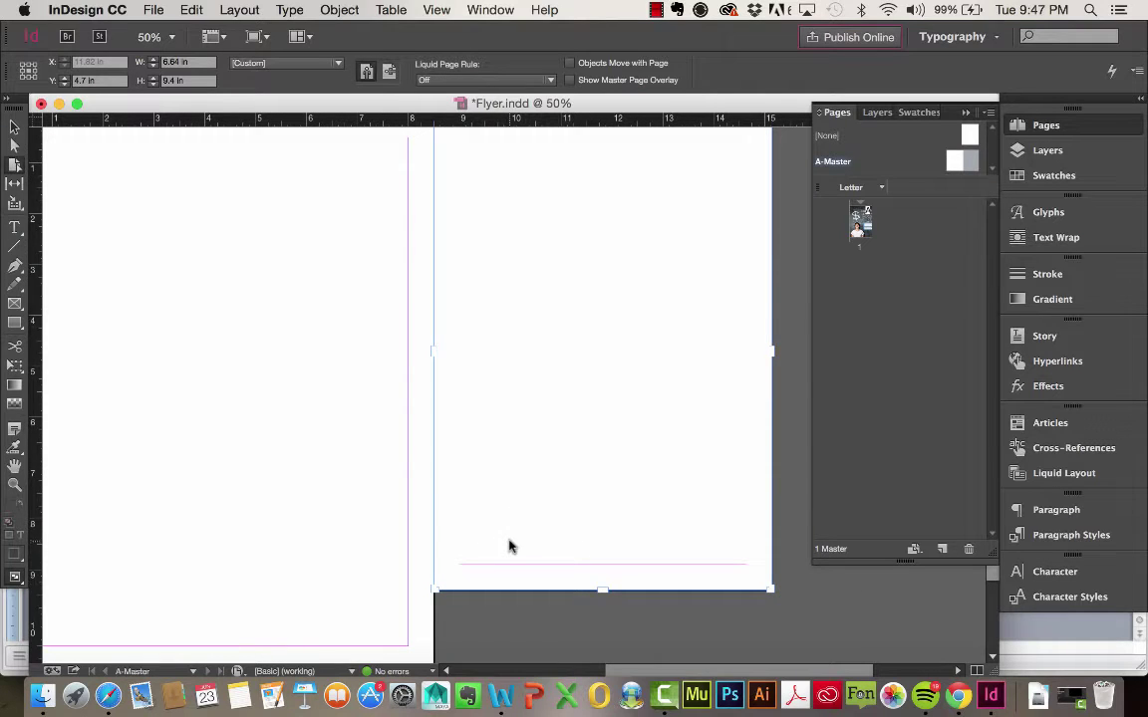
key("super+Page_Up")
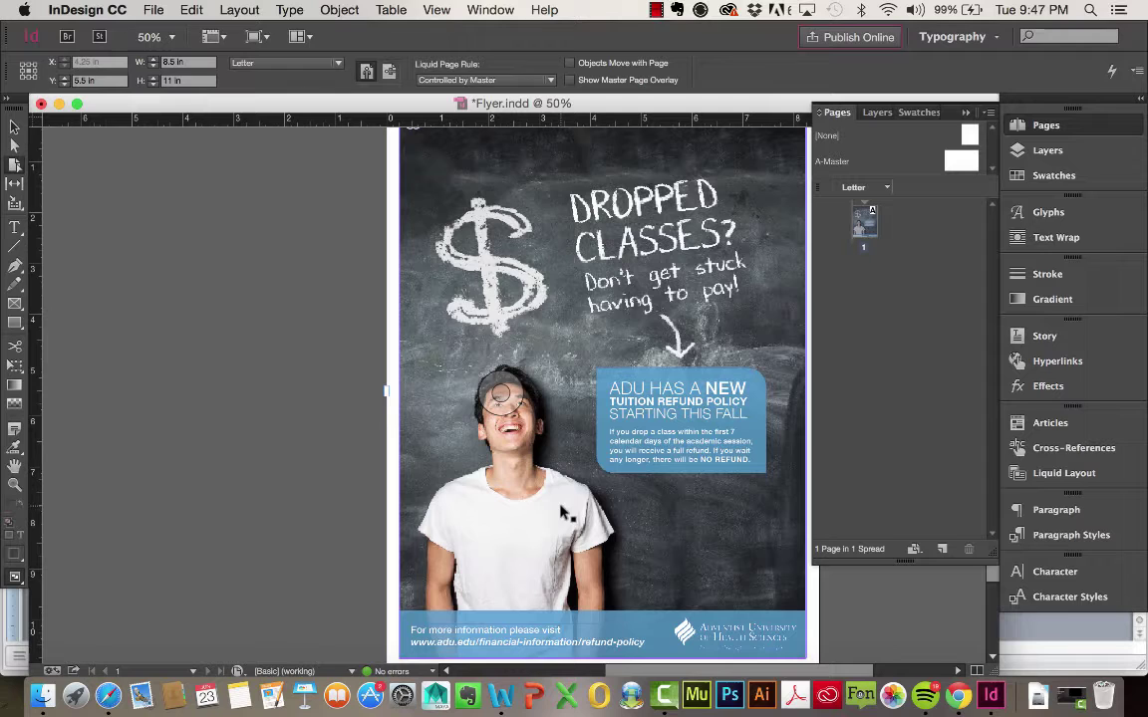
Step: Set the Liquid Page Rule to Scale and stretch the page corner to preview proportional scaling
left_click(497, 79)
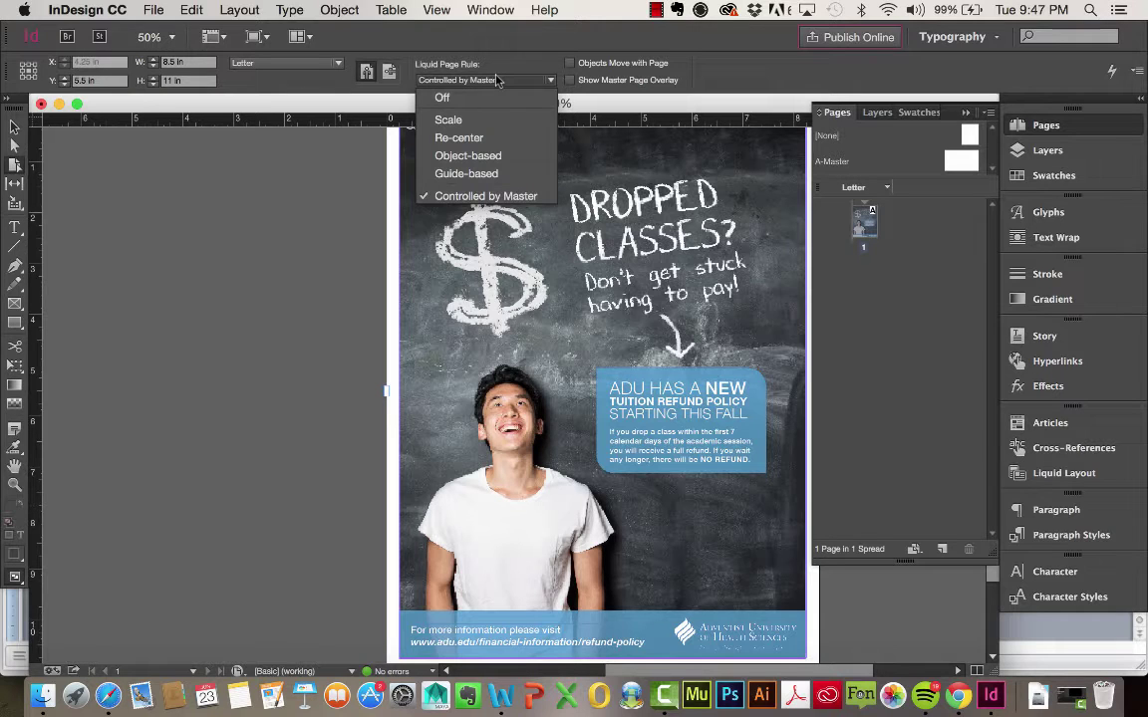
left_click(448, 121)
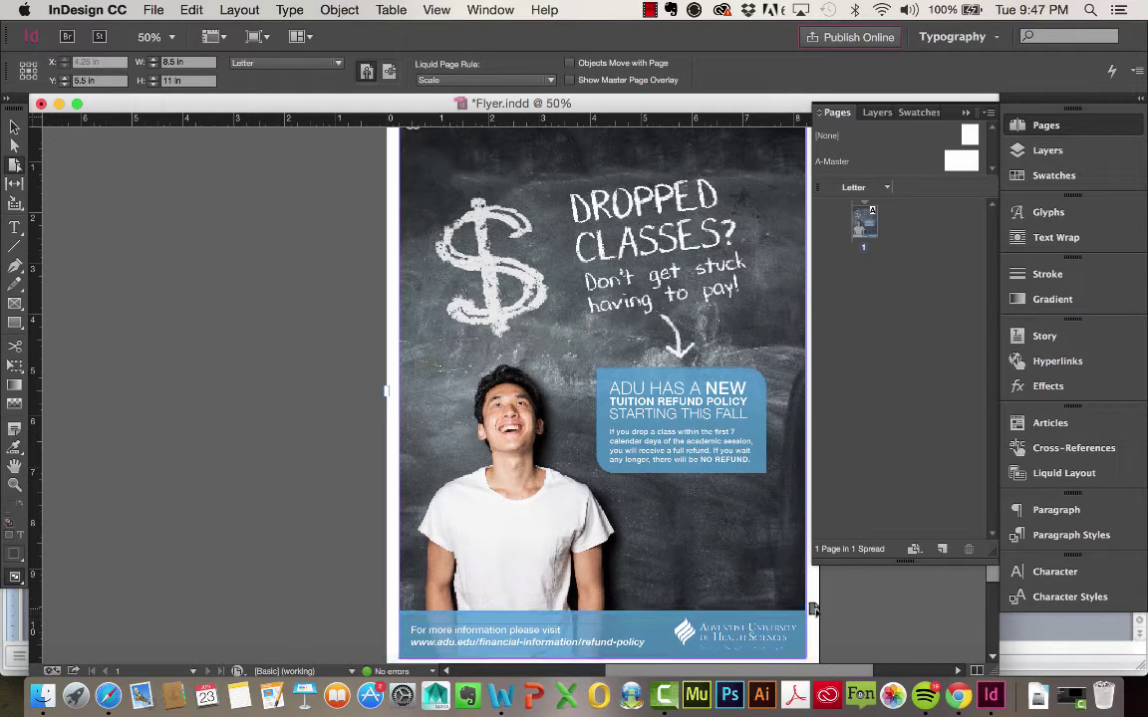
left_click_drag(813, 609, 549, 329)
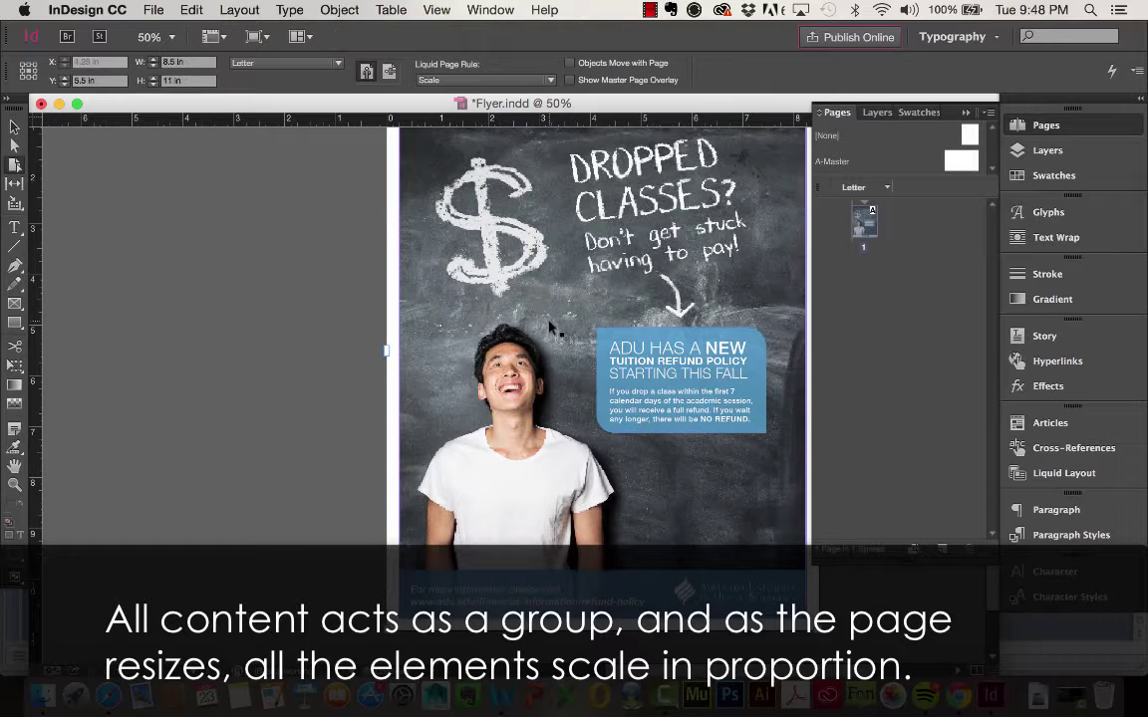
Step: Switch the liquid page rule to Re-center and shrink the page corner to preview re-centering
left_click(489, 80)
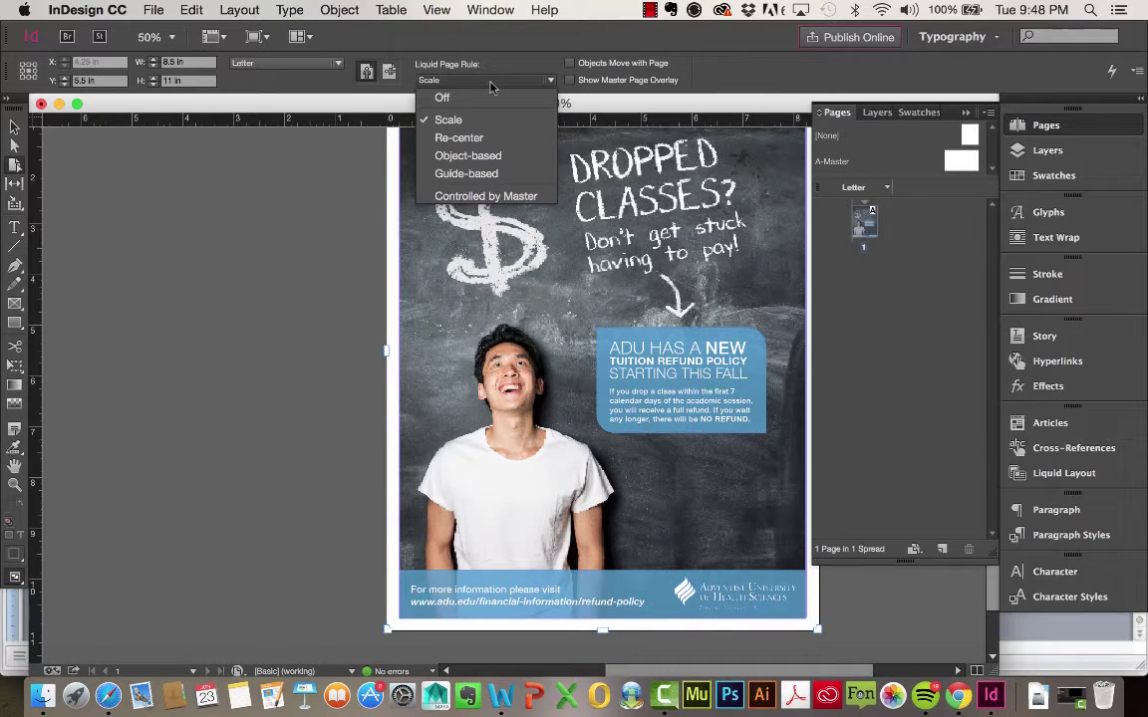
left_click(460, 138)
left_click_drag(817, 630, 762, 576)
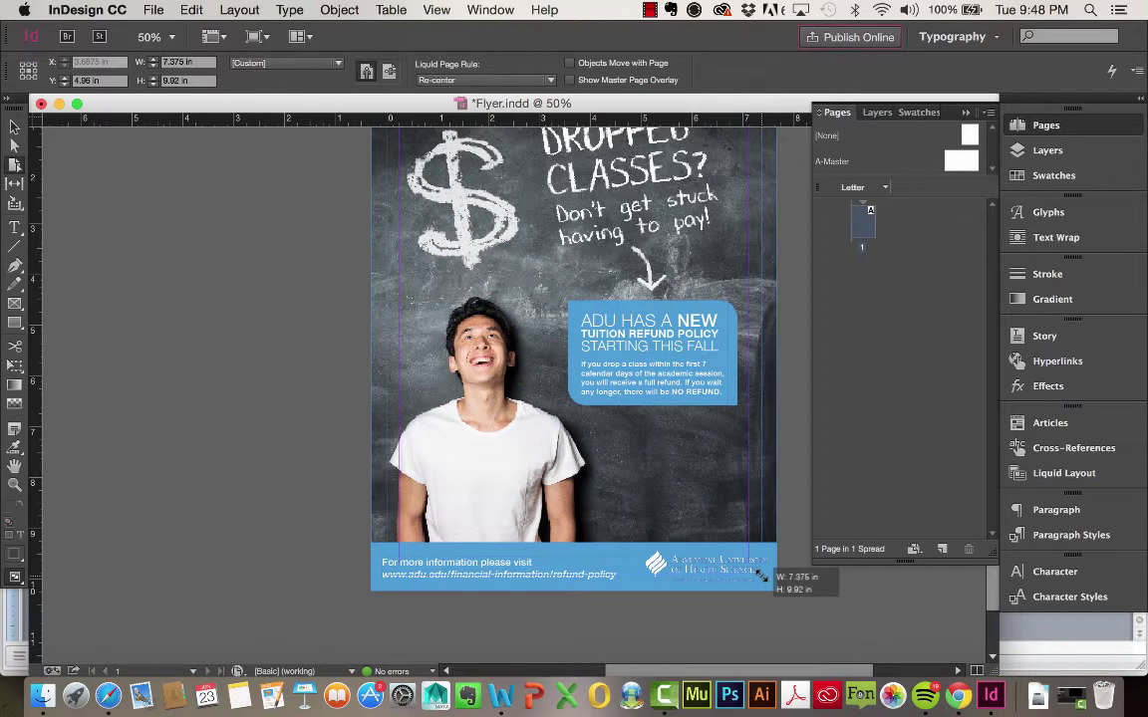
left_click_drag(762, 576, 600, 432)
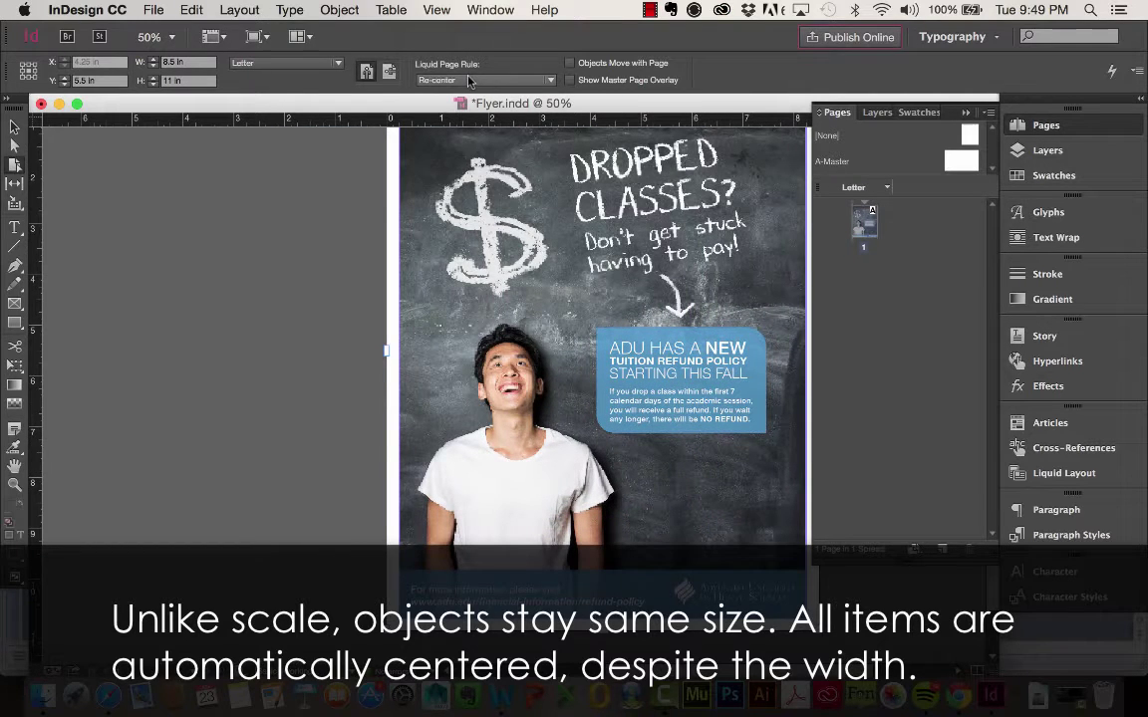
left_click(471, 80)
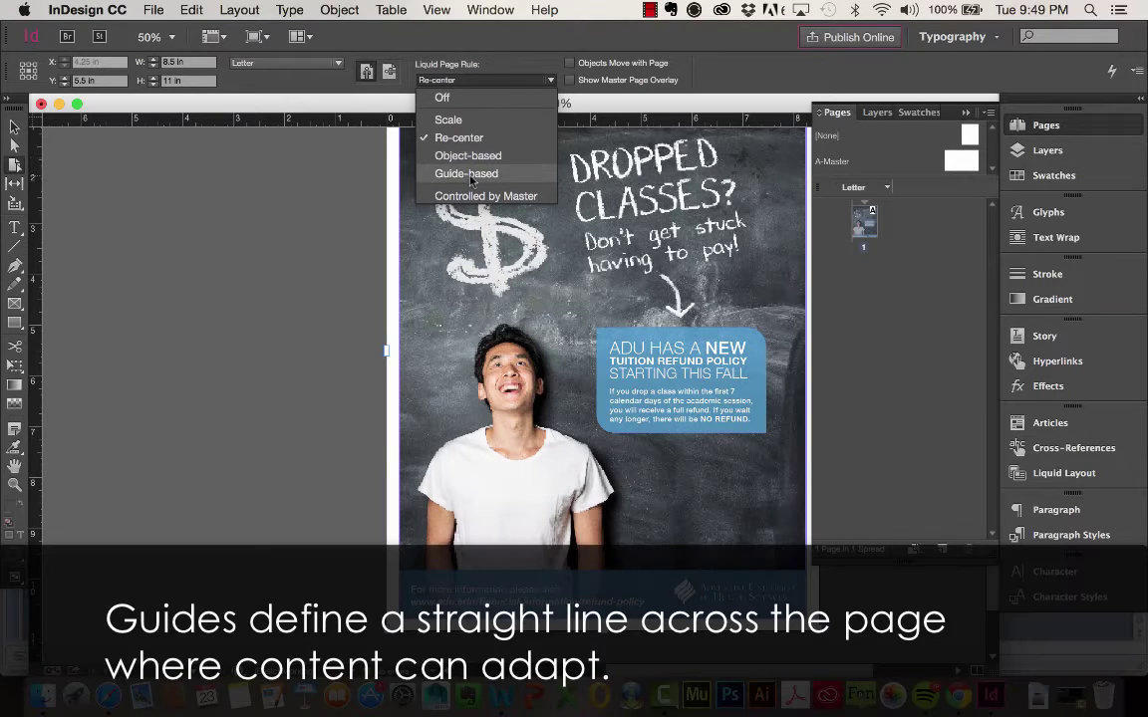
Step: Set the Guide-based liquid rule and place a vertical guide at about 5.58 in through the blue text box
left_click(467, 174)
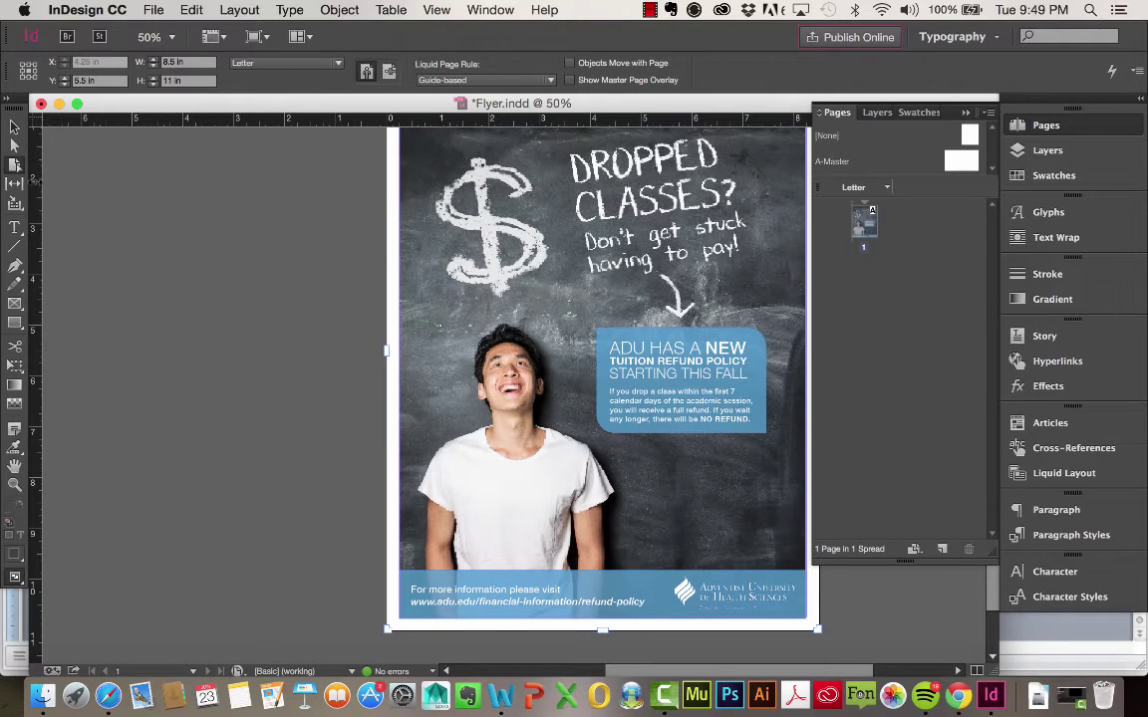
left_click_drag(33, 164, 629, 201)
left_click_drag(629, 150, 638, 177)
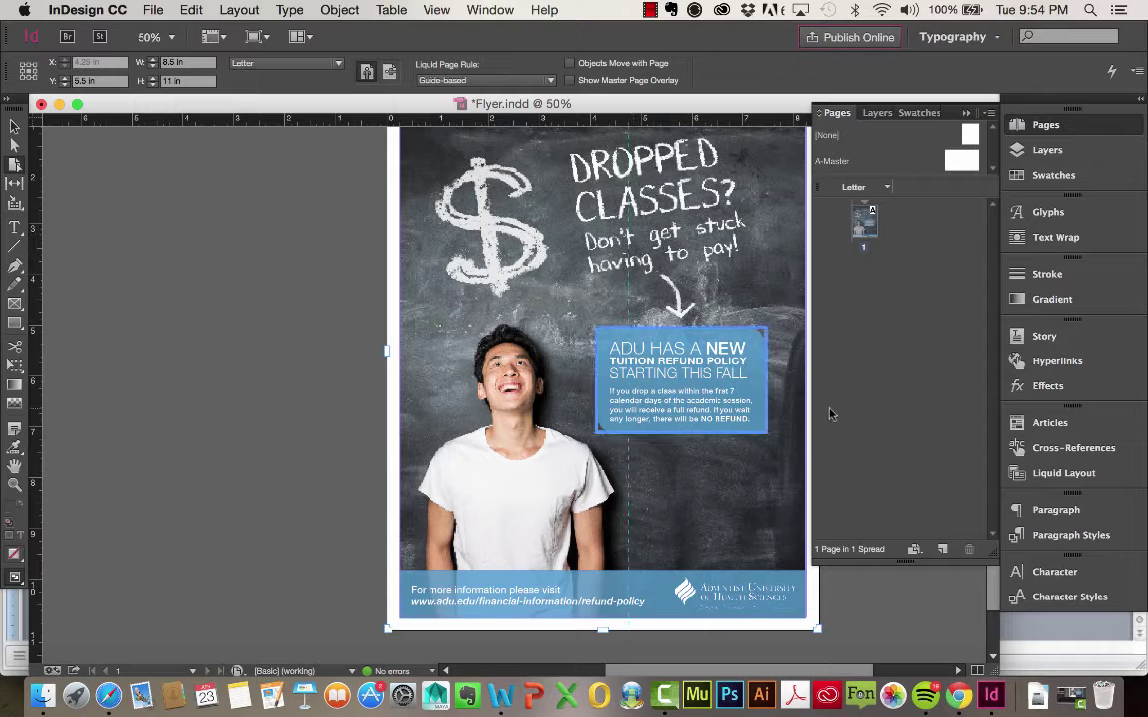
Step: Shrink the page corner to preview guide-based reflow, then let it return to Letter size
left_click_drag(817, 629, 787, 595)
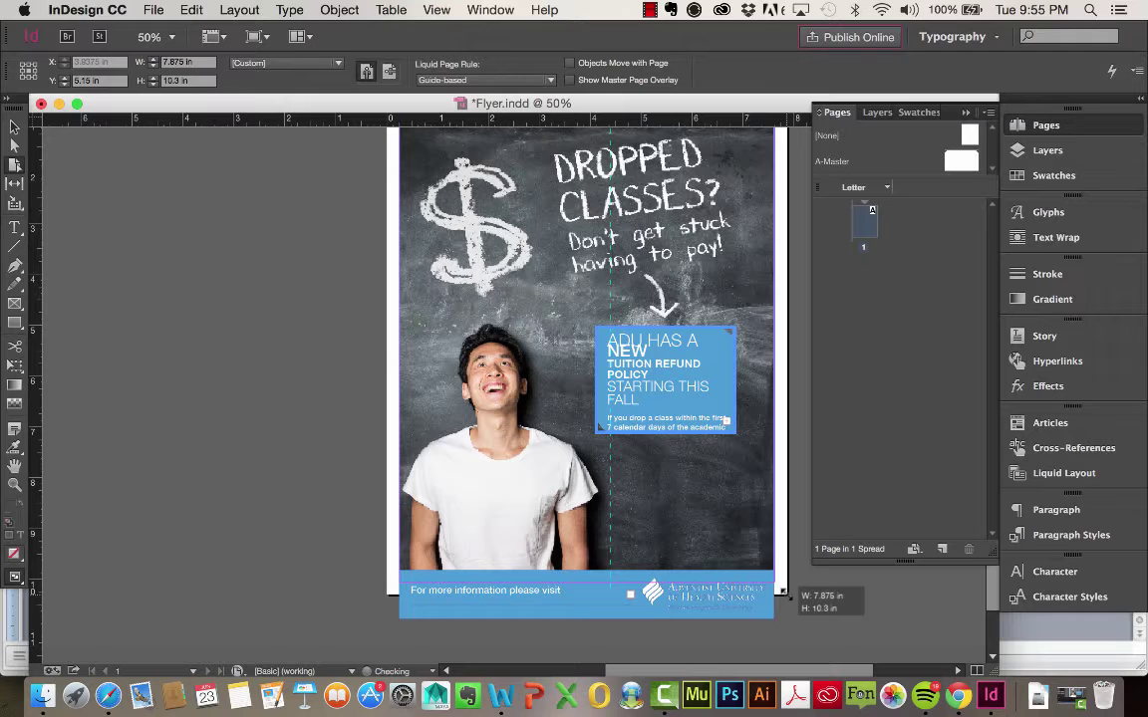
left_click_drag(783, 592, 702, 563)
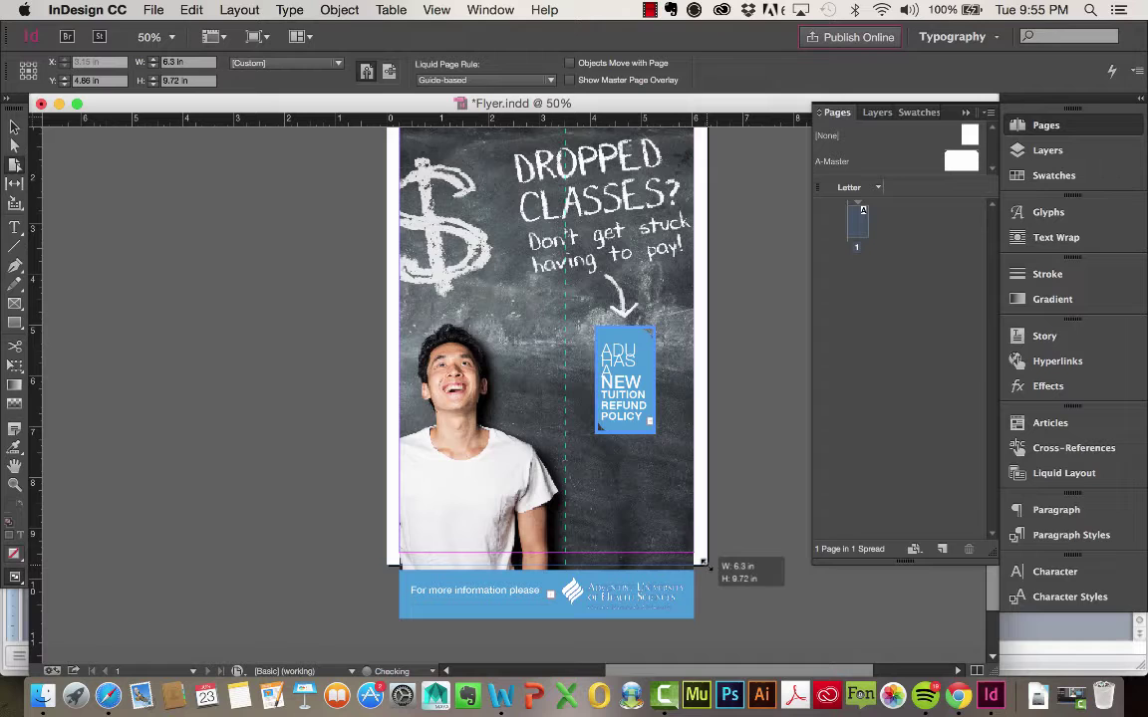
left_click_drag(701, 564, 709, 571)
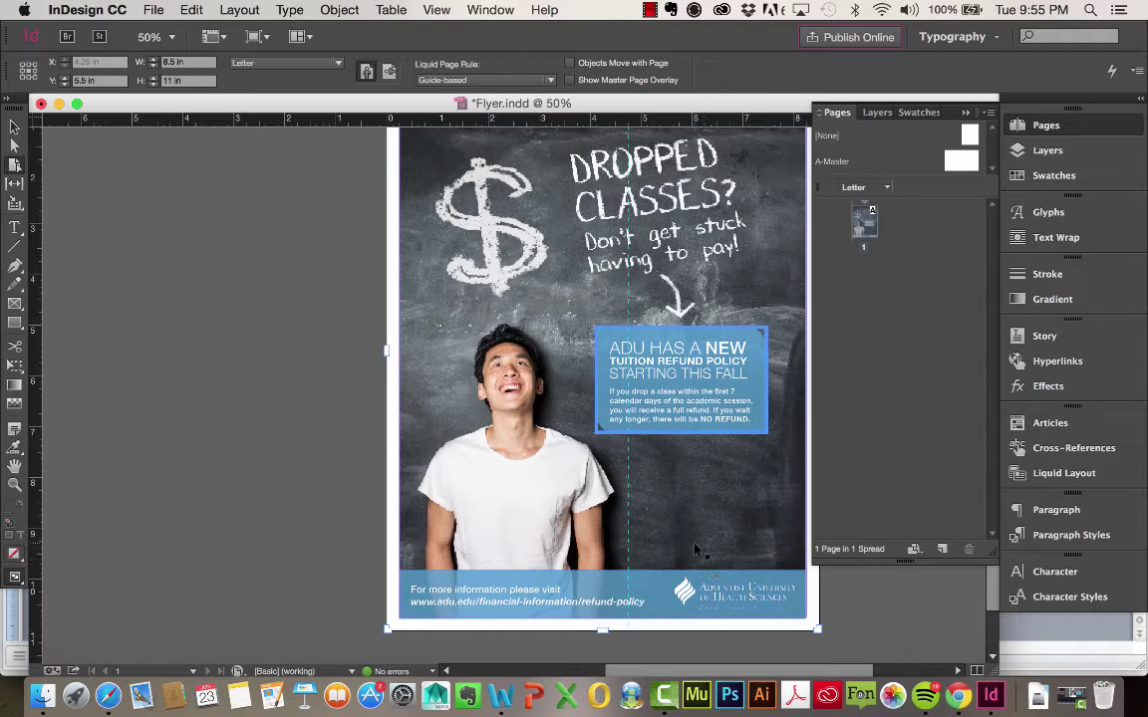
left_click(459, 80)
Step: Switch the liquid page rule to Object-based
left_click(459, 80)
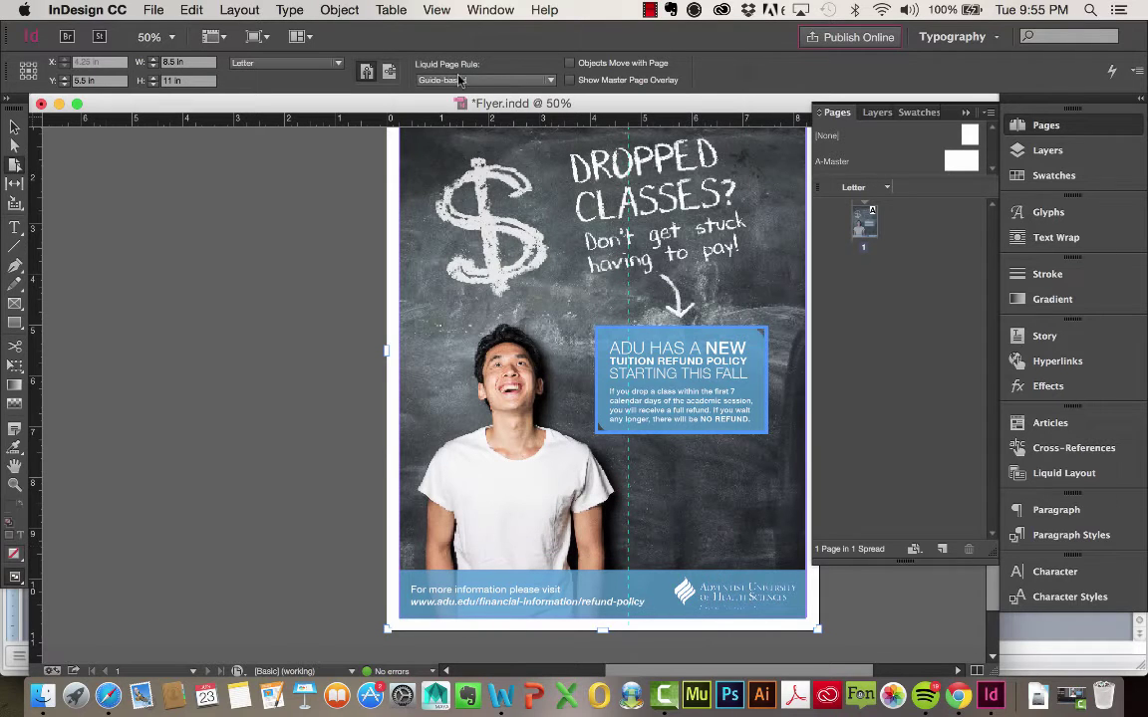
left_click(459, 80)
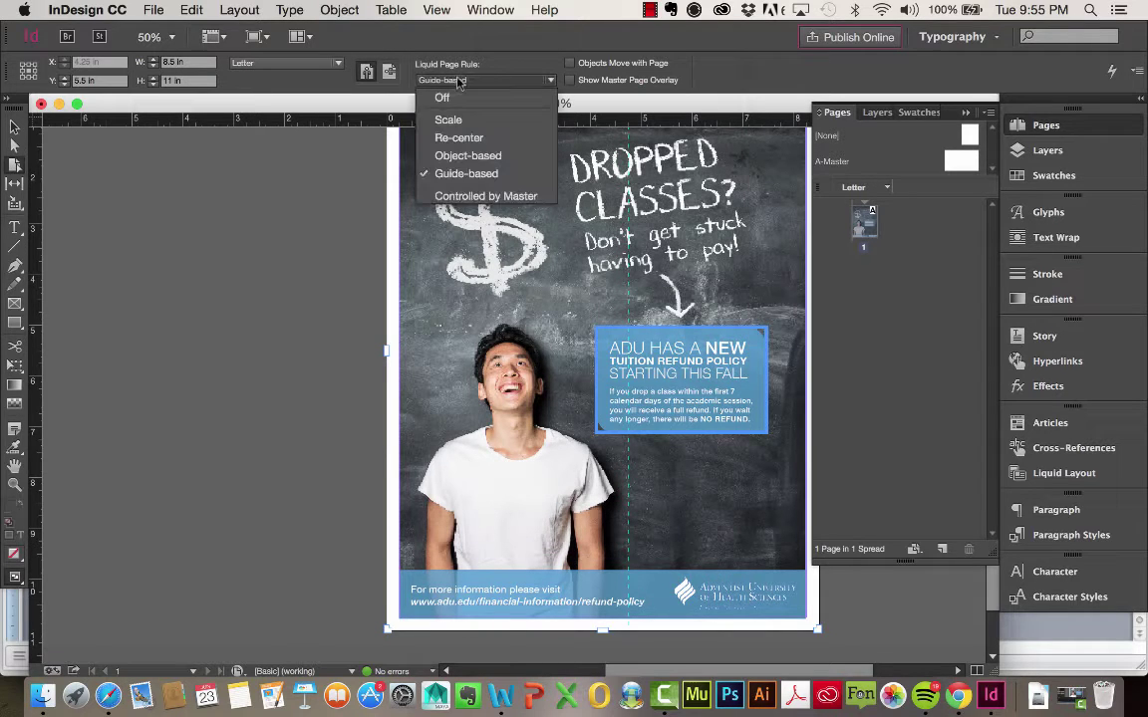
left_click(483, 162)
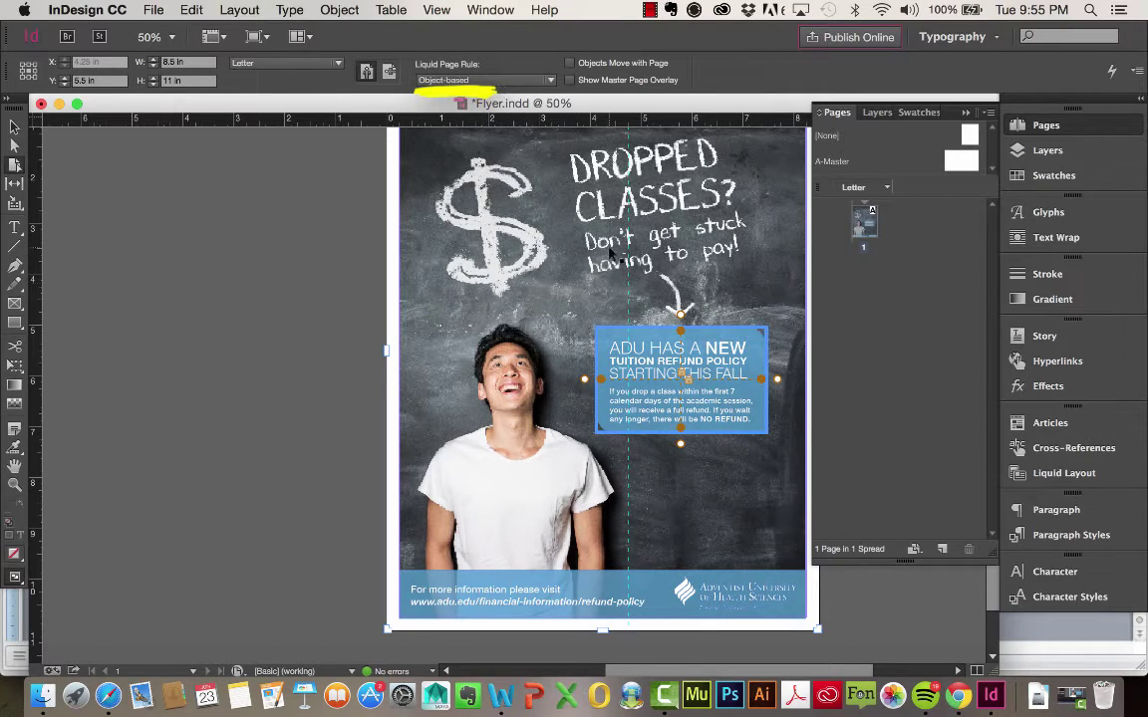
Step: Pin the blue text box to the bottom page edge and test by shrinking the page
left_click(548, 222)
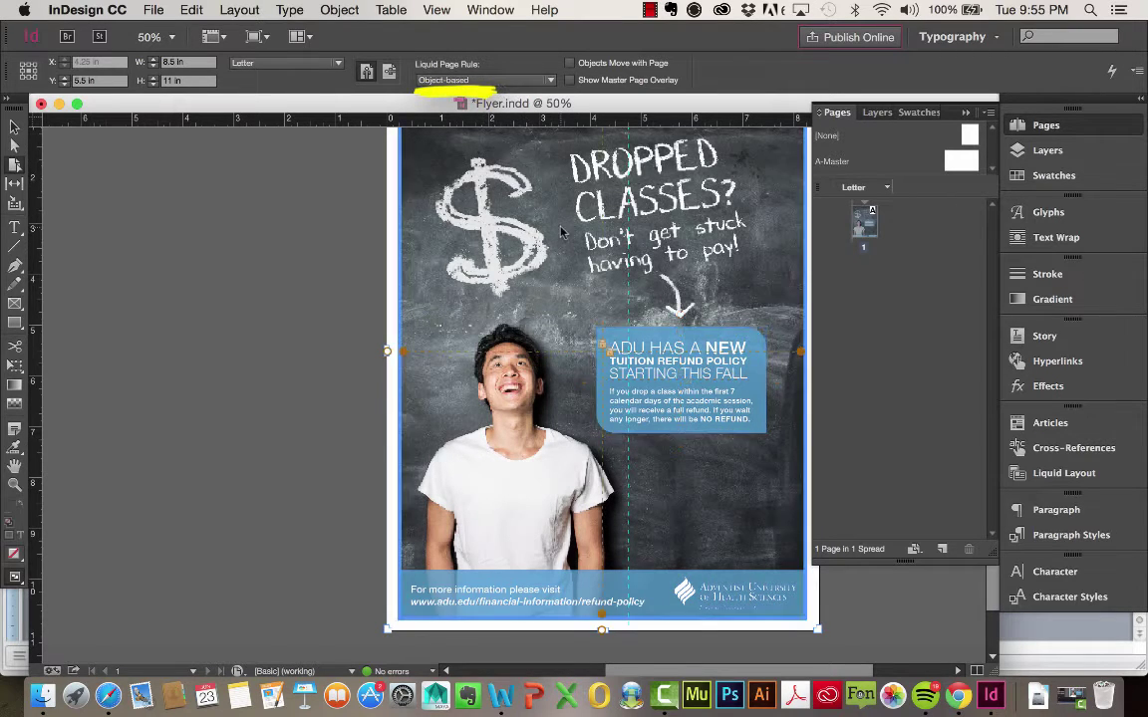
left_click(680, 336)
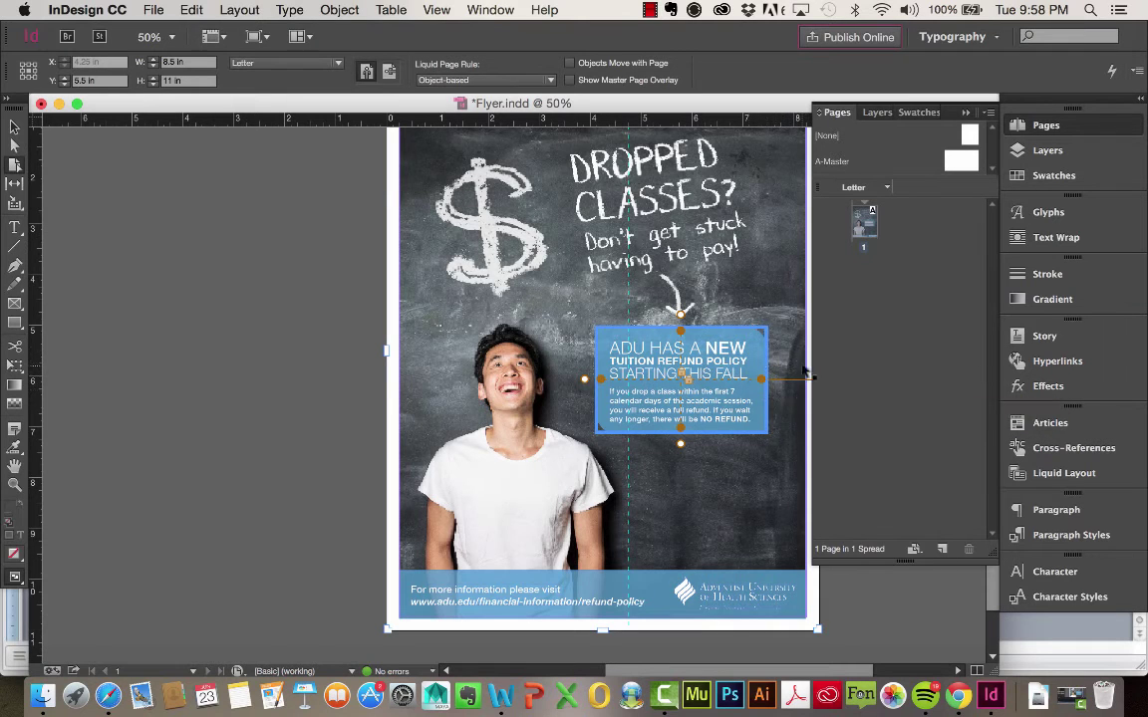
left_click(681, 450)
left_click_drag(818, 630, 725, 560)
Step: Undo the test resize, then unlock the bottom banner's width and trial-resize the page
key("super+z")
left_click(489, 582)
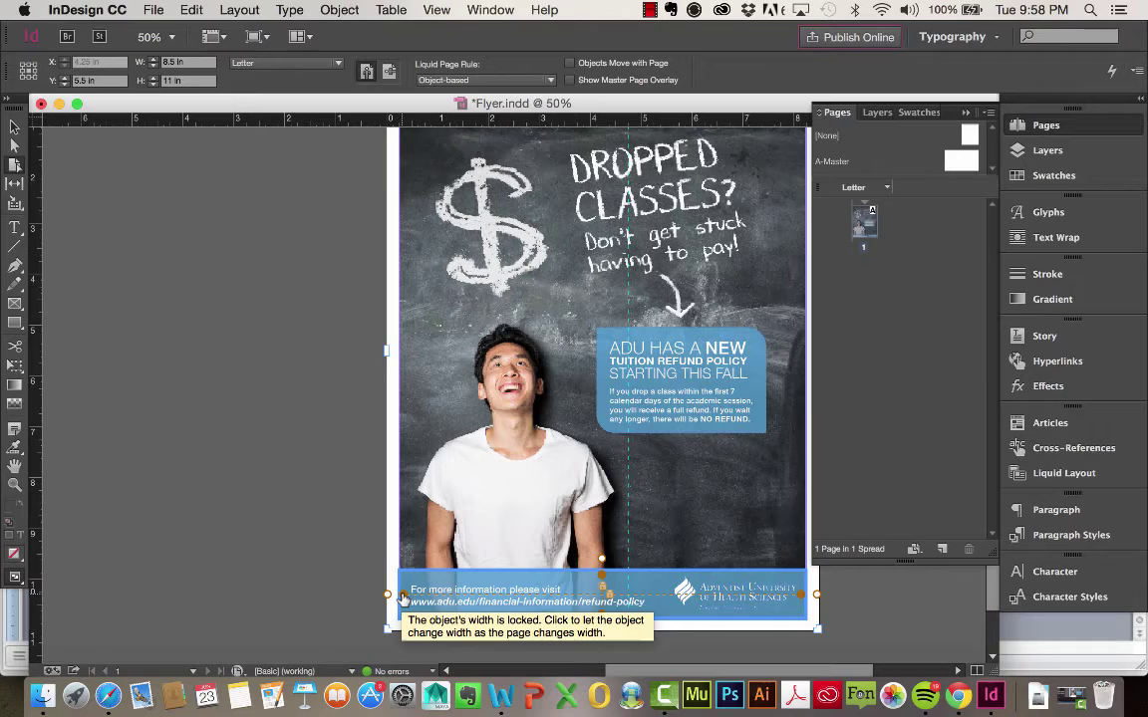
left_click(405, 598)
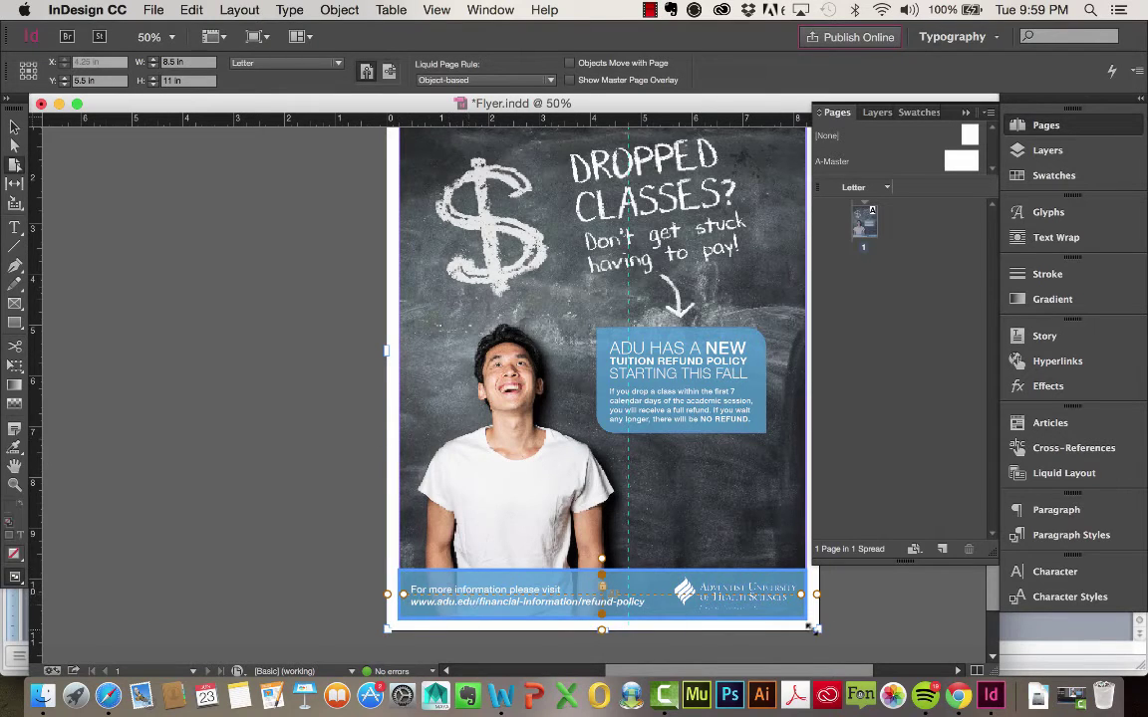
left_click_drag(814, 629, 905, 639)
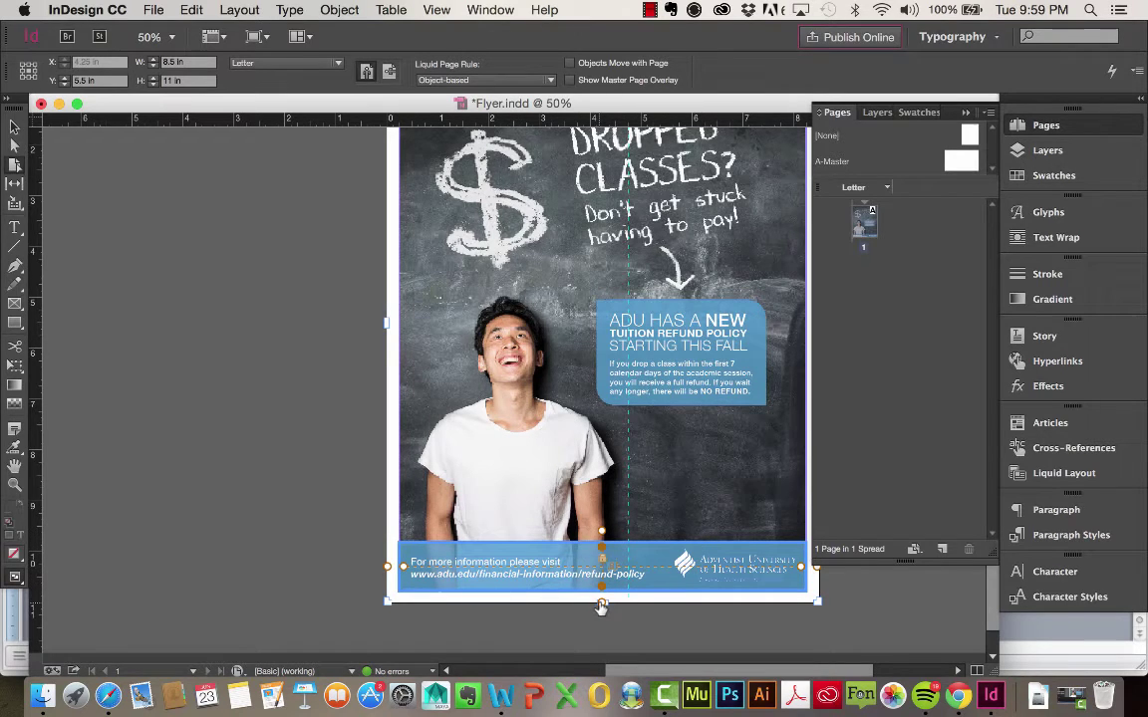
Step: Pin the banner to the left page edge, select its URL text, and preview resizing the page
left_click(387, 566)
left_click(513, 564)
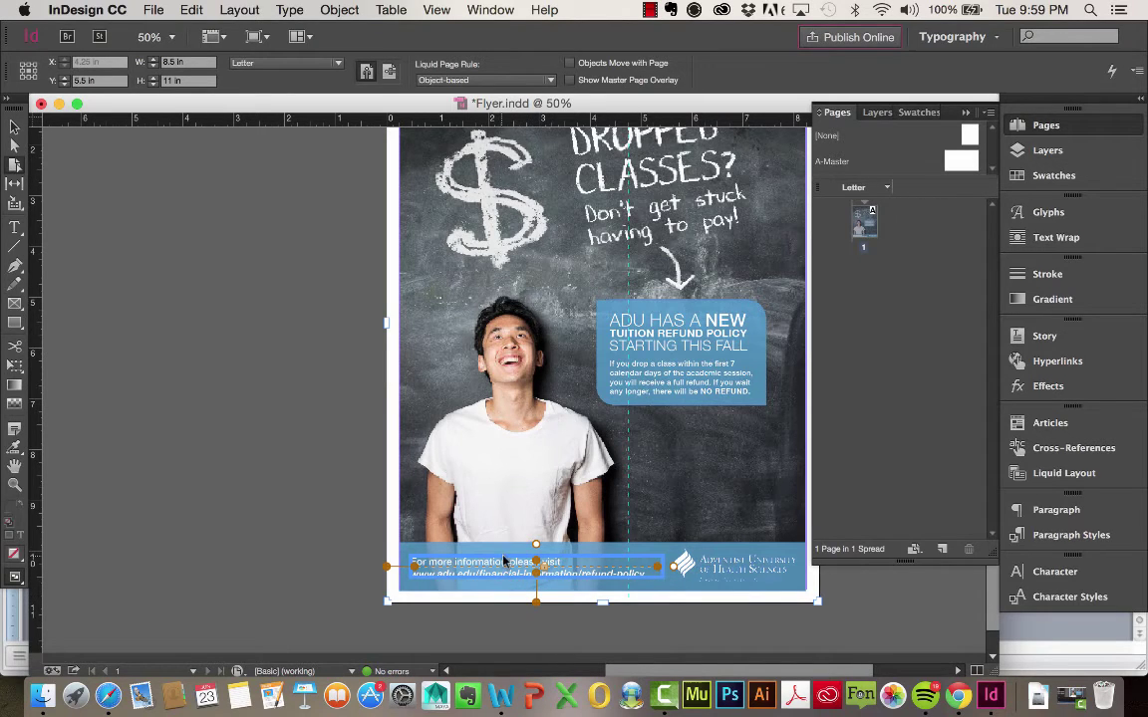
mouse_move(800, 591)
left_mouse_down()
mouse_move(1007, 610)
mouse_move(902, 629)
mouse_move(946, 643)
mouse_move(942, 623)
mouse_move(844, 573)
mouse_move(882, 616)
mouse_move(812, 570)
left_mouse_up()
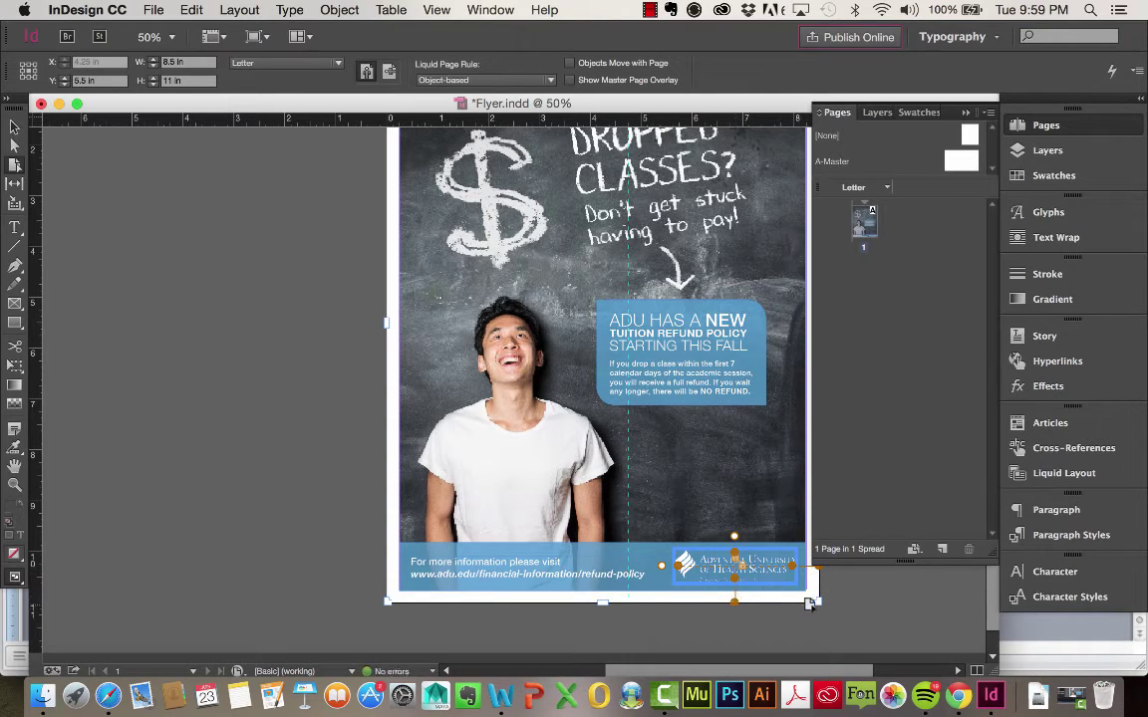
mouse_move(813, 603)
left_mouse_down()
mouse_move(1003, 638)
mouse_move(742, 595)
mouse_move(809, 615)
left_mouse_up()
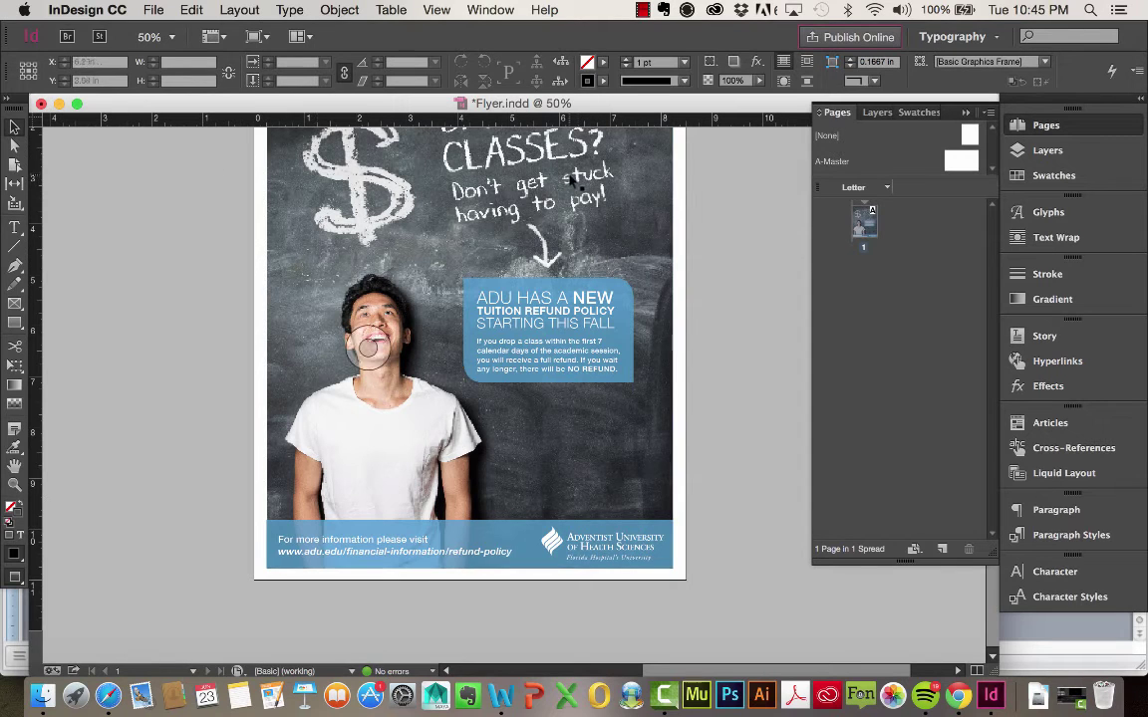
Step: Choose Create Alternate Layout from the Letter page thumbnail's context menu in the Pages panel
left_click(150, 9)
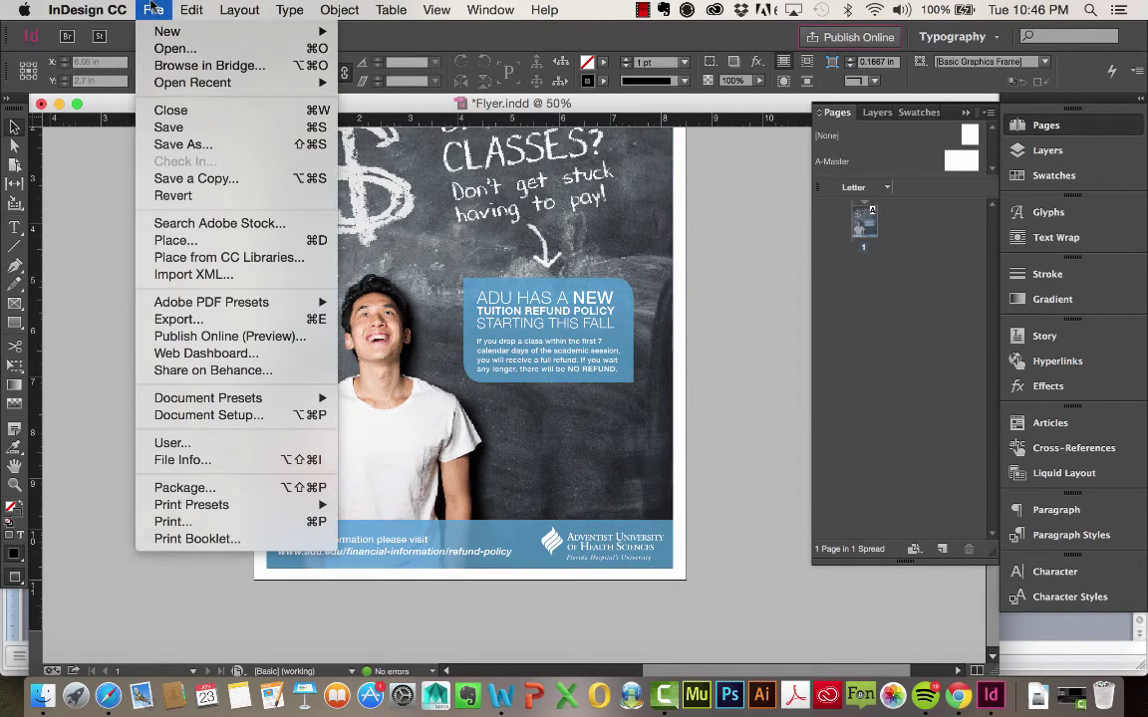
mouse_move(189, 9)
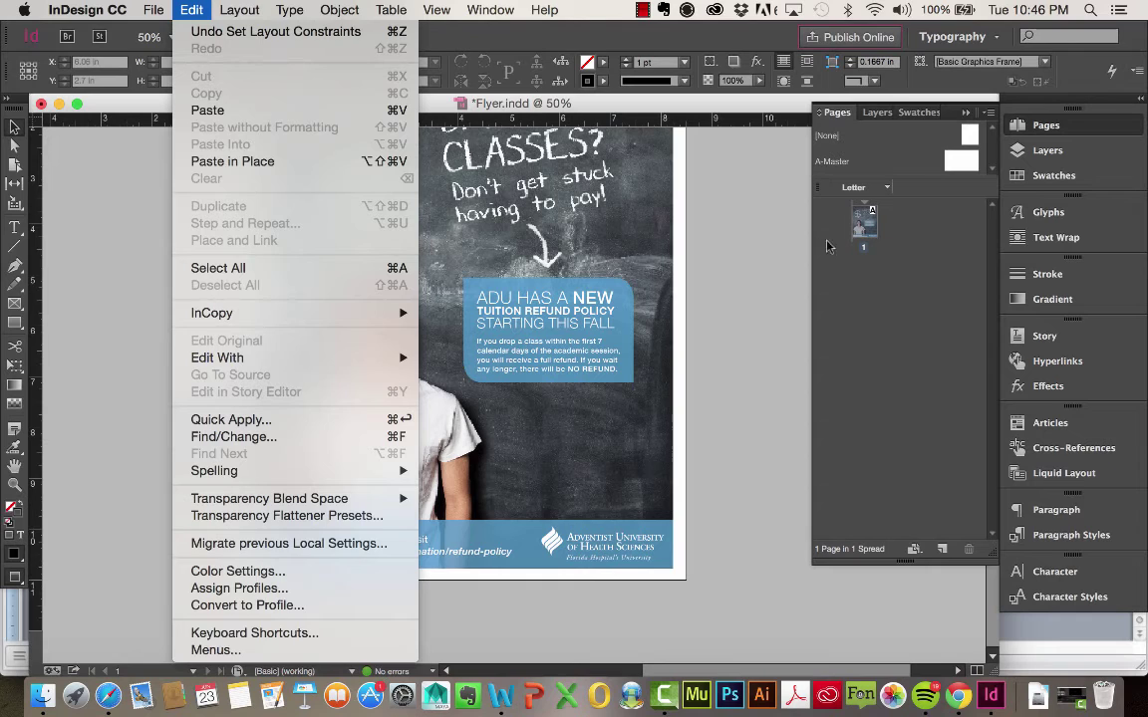
left_click(855, 255)
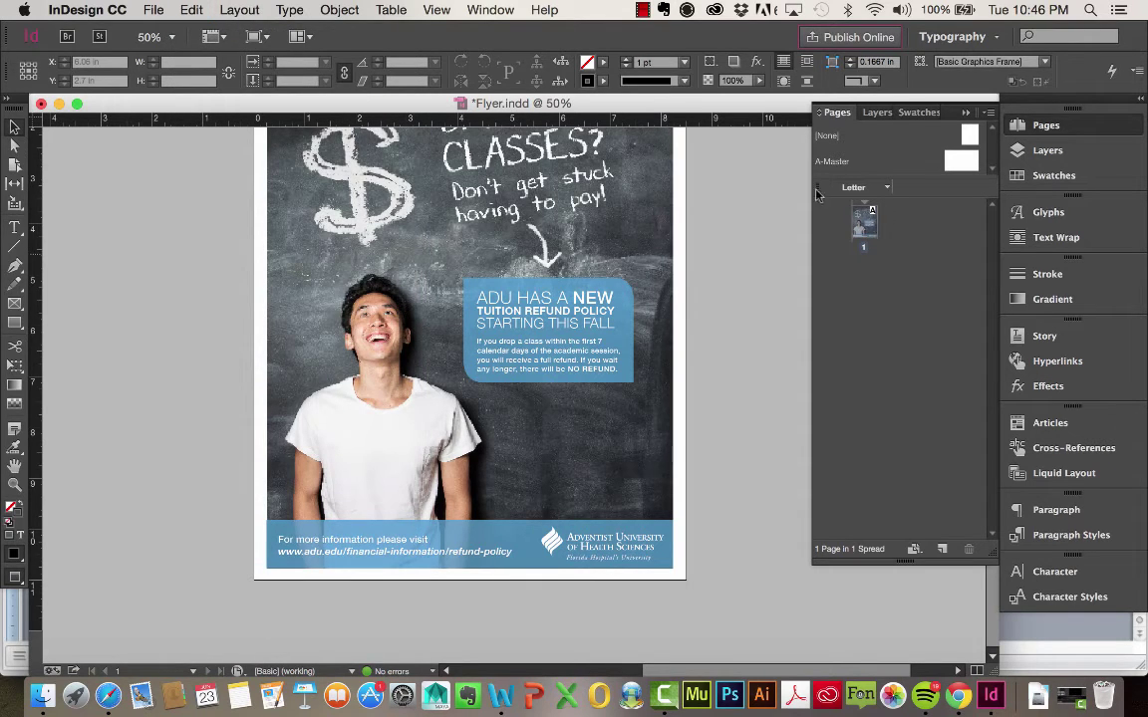
right_click(865, 227)
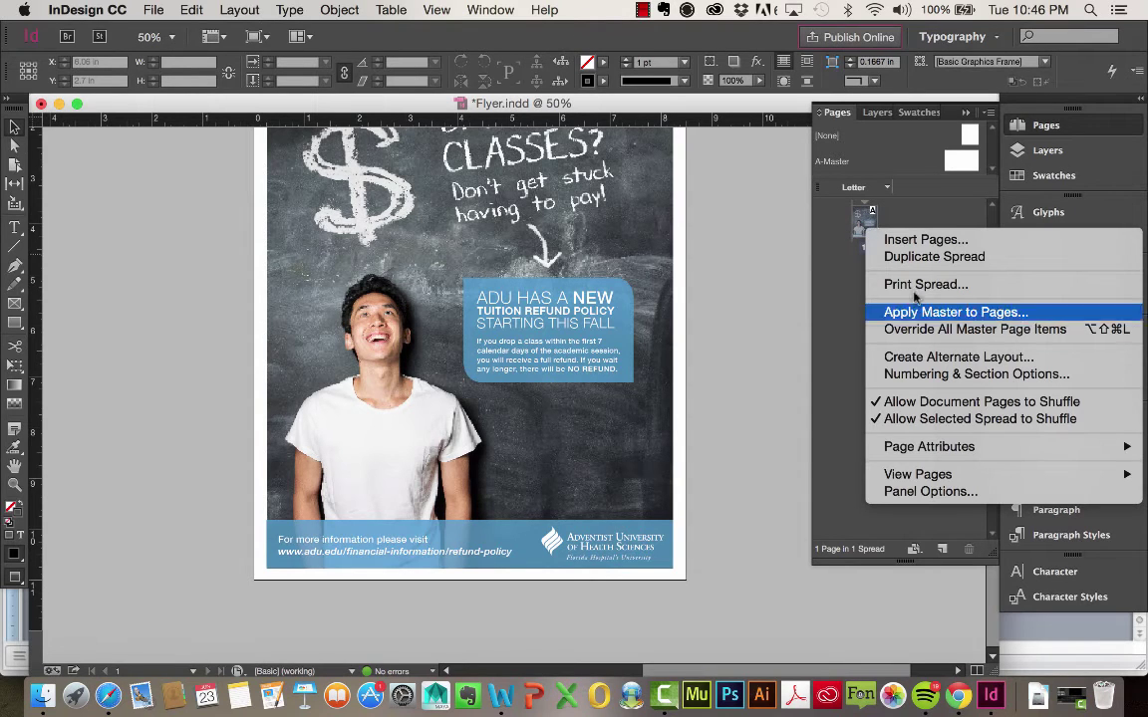
left_click(991, 361)
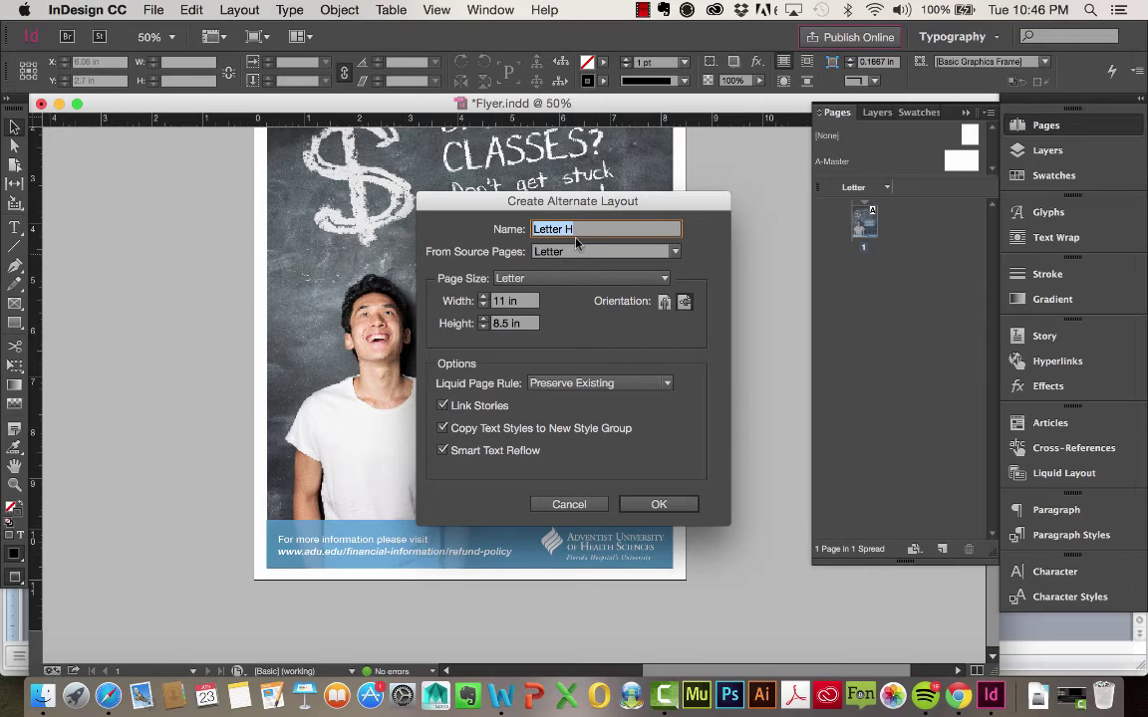
Step: Create the 'Half Page' alternate layout at 8.5 × 5.5 in, keeping the Preserve Existing liquid rule
type("Half Page")
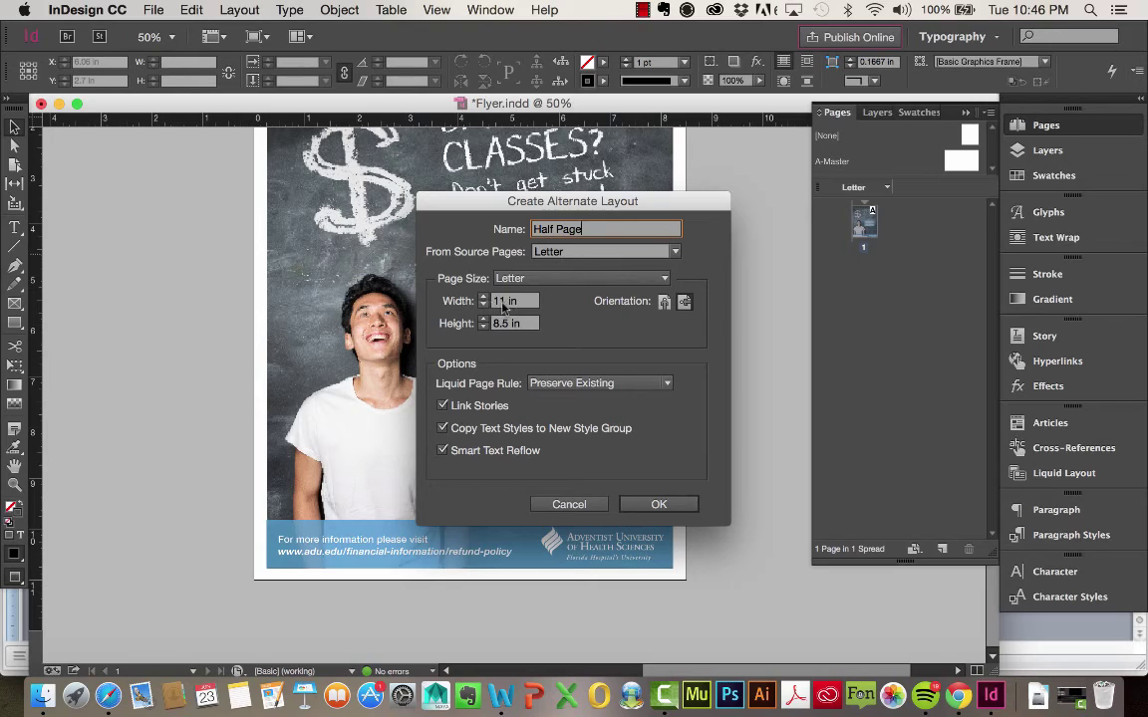
left_click(508, 303)
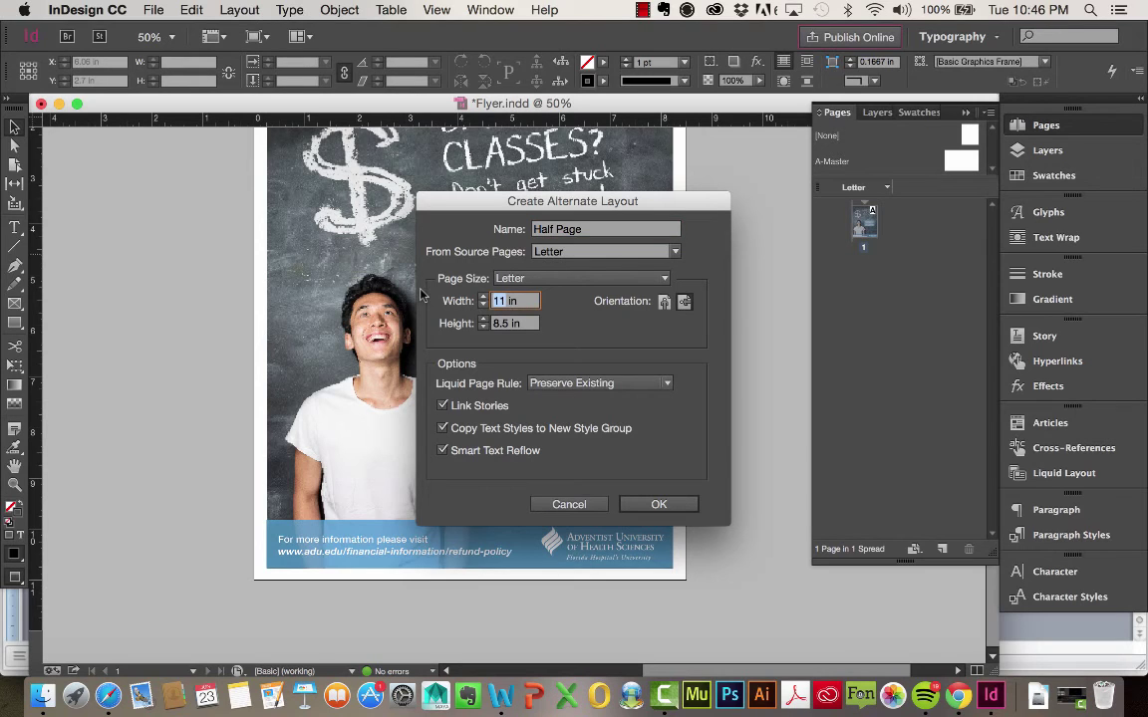
type("8.5 in")
key("Tab")
type("5.5 in")
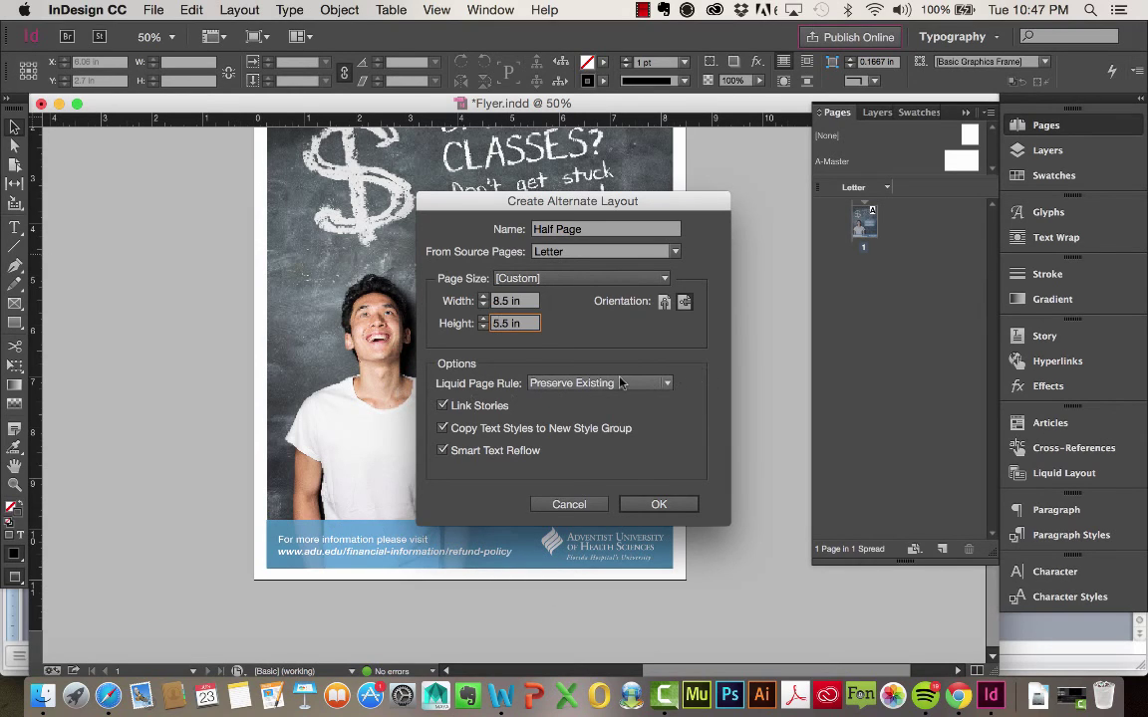
left_click(574, 385)
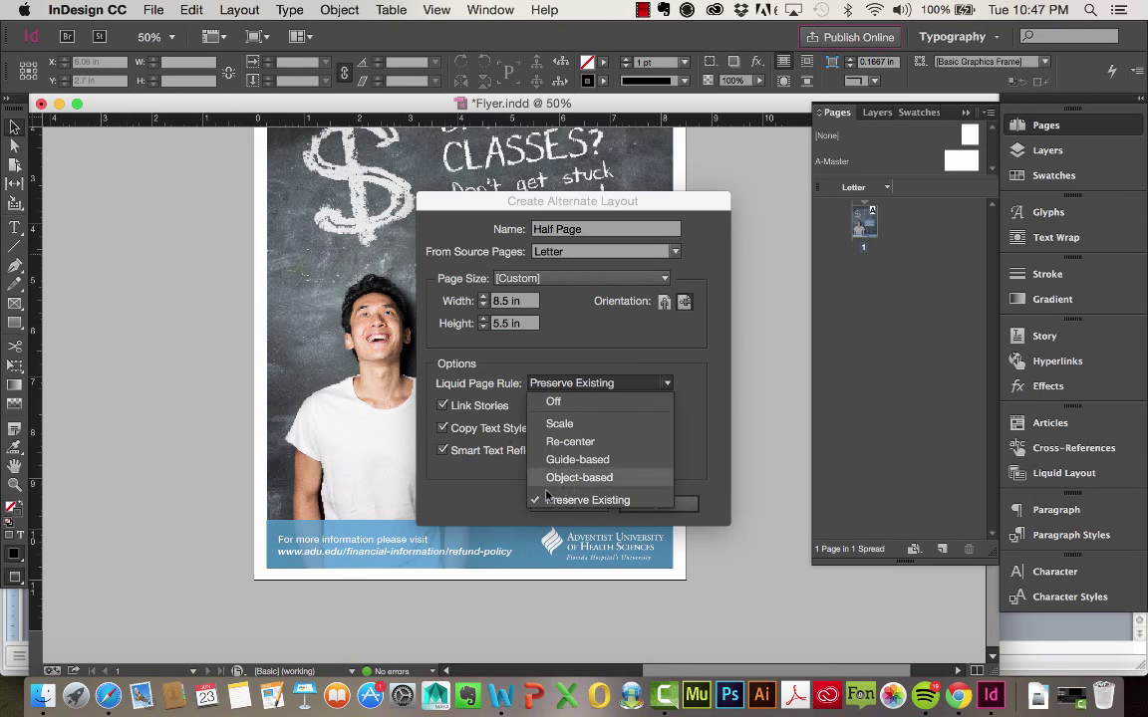
left_click(579, 357)
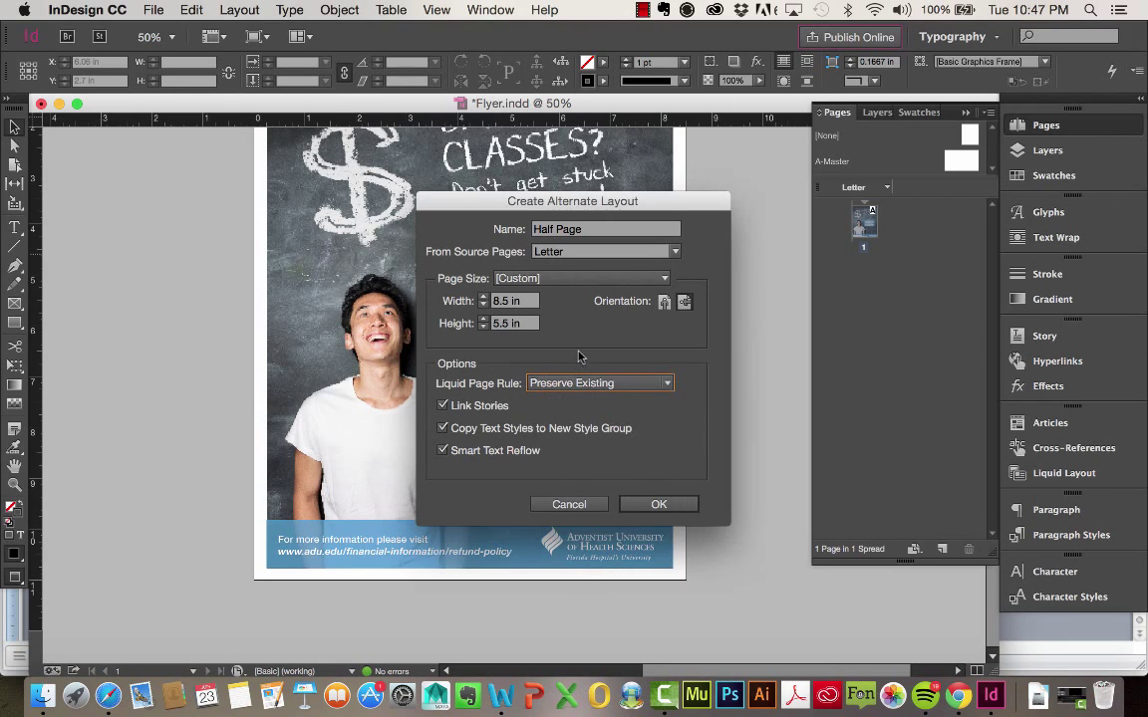
left_click(659, 503)
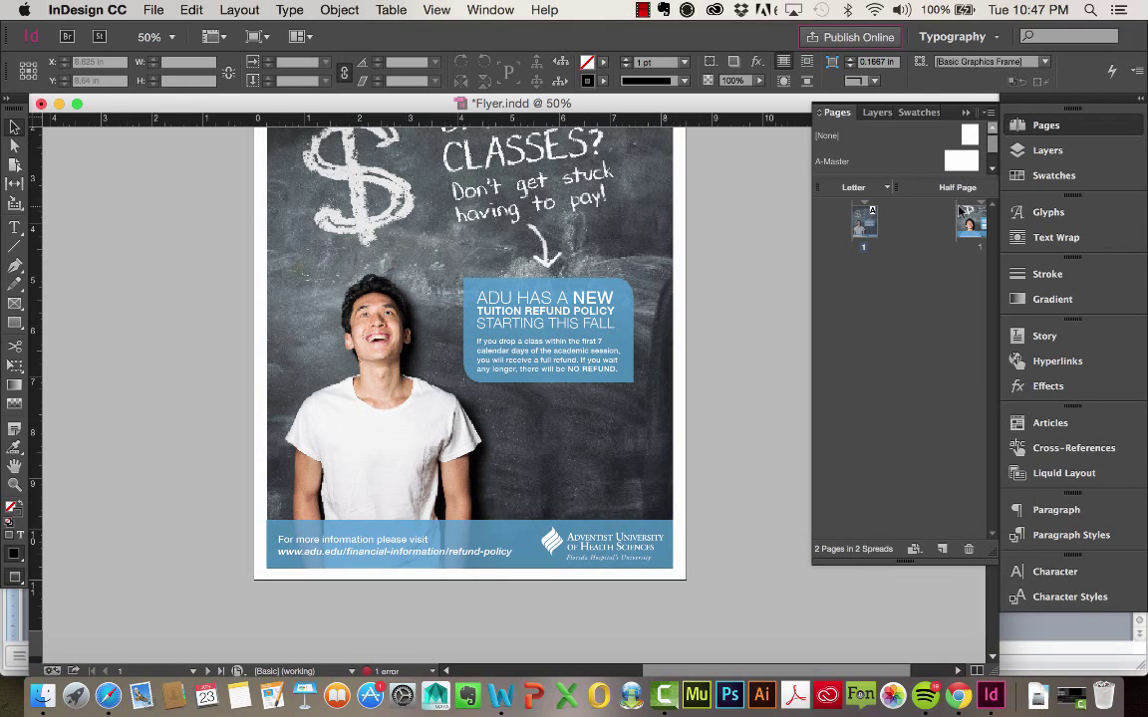
Step: Show the Half Page layout to check the headline, photo, text box and banner on the short page
double_click(967, 221)
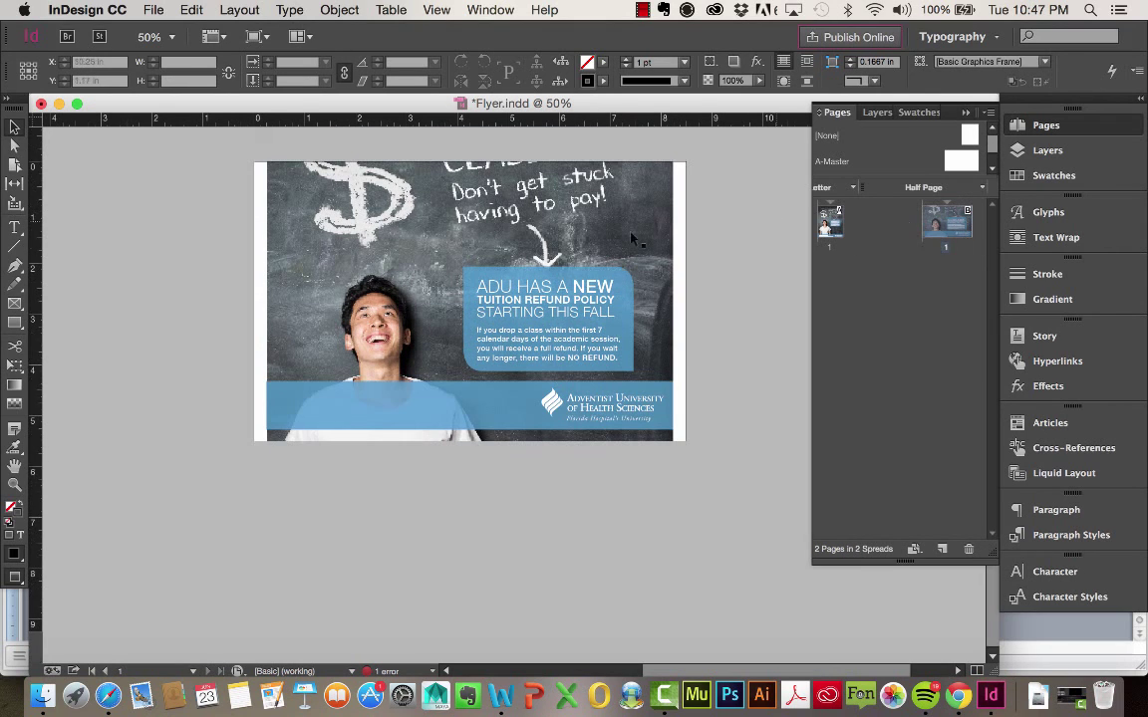